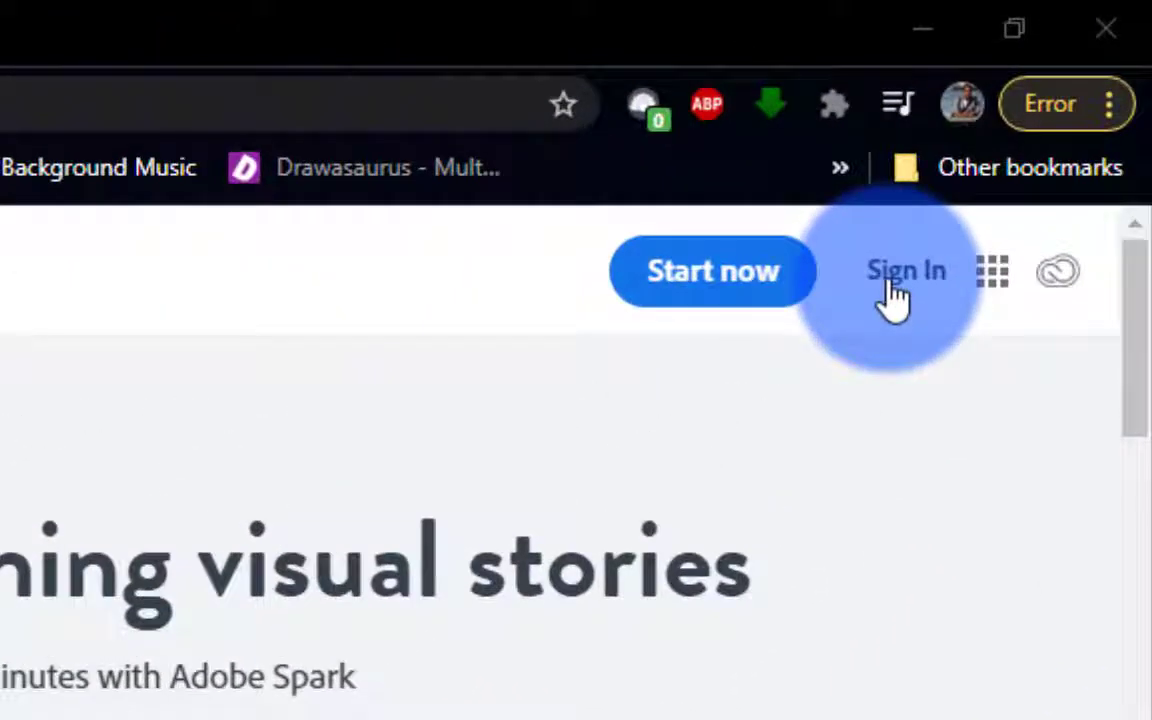
- Sign in to Adobe Spark with the school Google account, choosing the personal Adobe ID account
{"action": "left_click", "coordinate": [895, 292]}
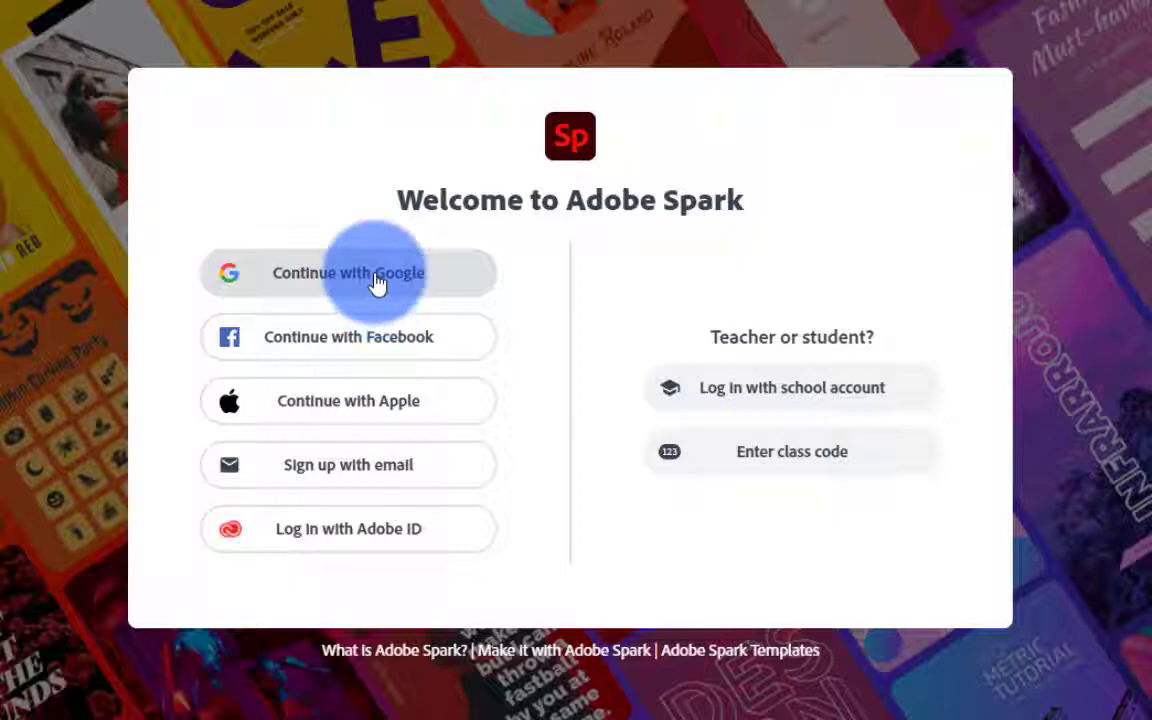
{"action": "left_click", "coordinate": [408, 284]}
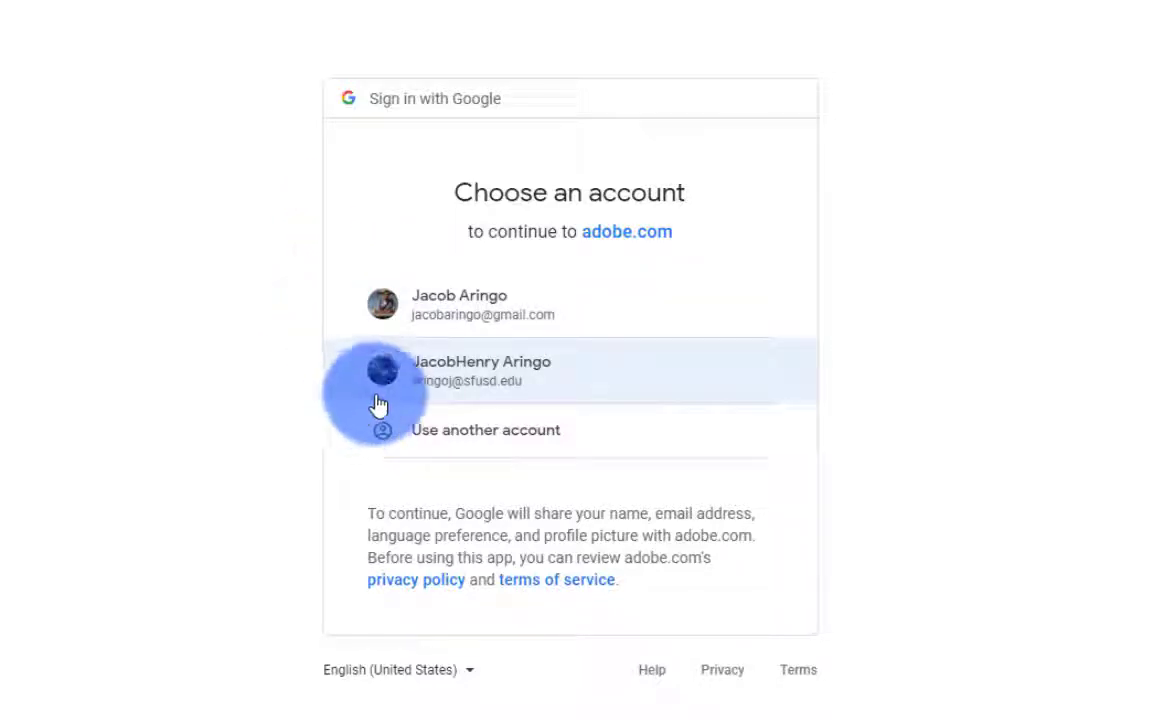
{"action": "left_click", "coordinate": [485, 389]}
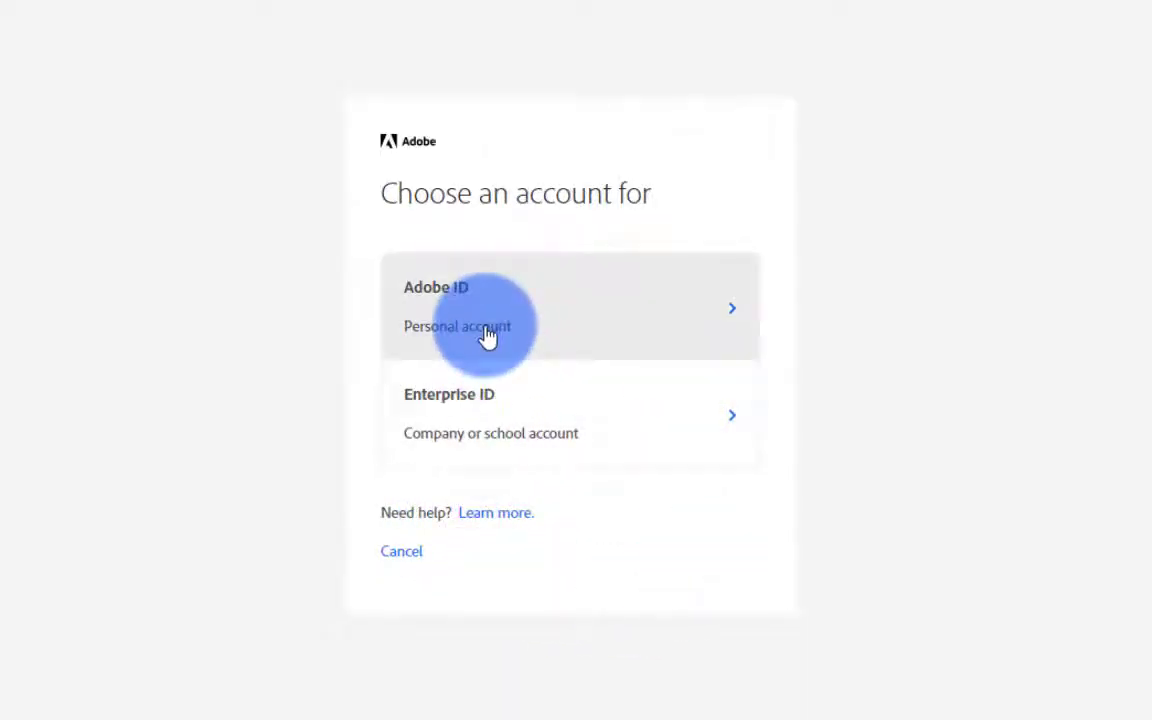
{"action": "left_click", "coordinate": [487, 337]}
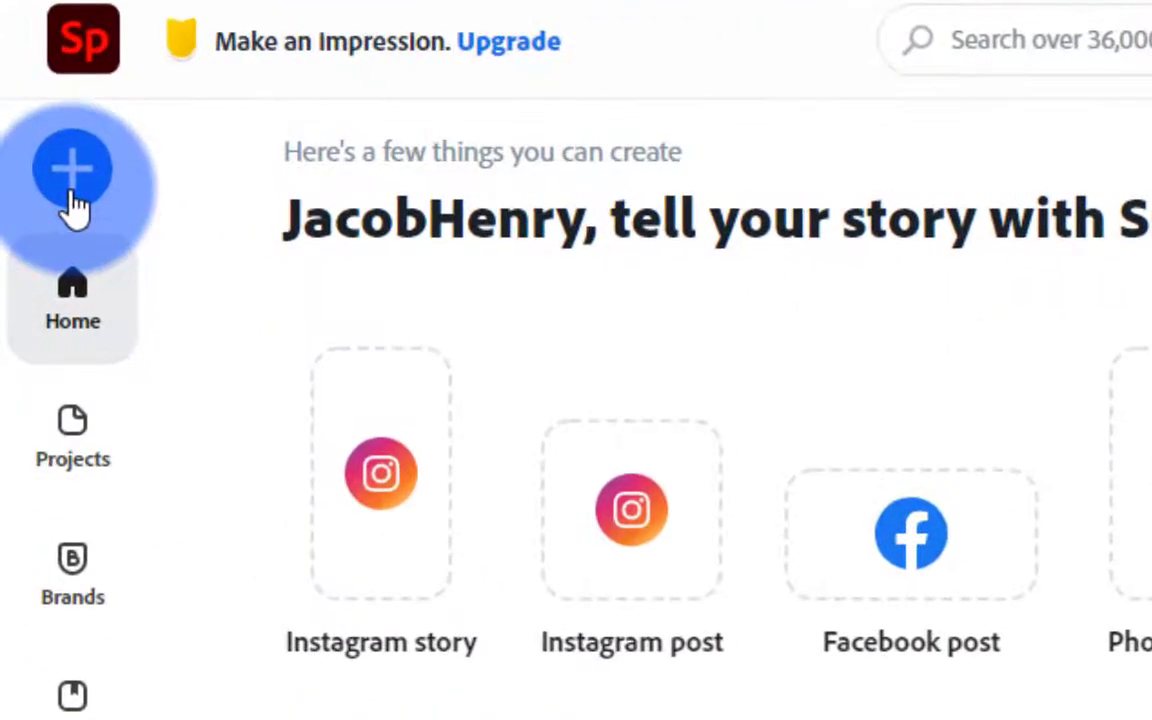
- Create a new video project titled "Save Point: Jedi Initiation"
{"action": "left_click", "coordinate": [74, 195]}
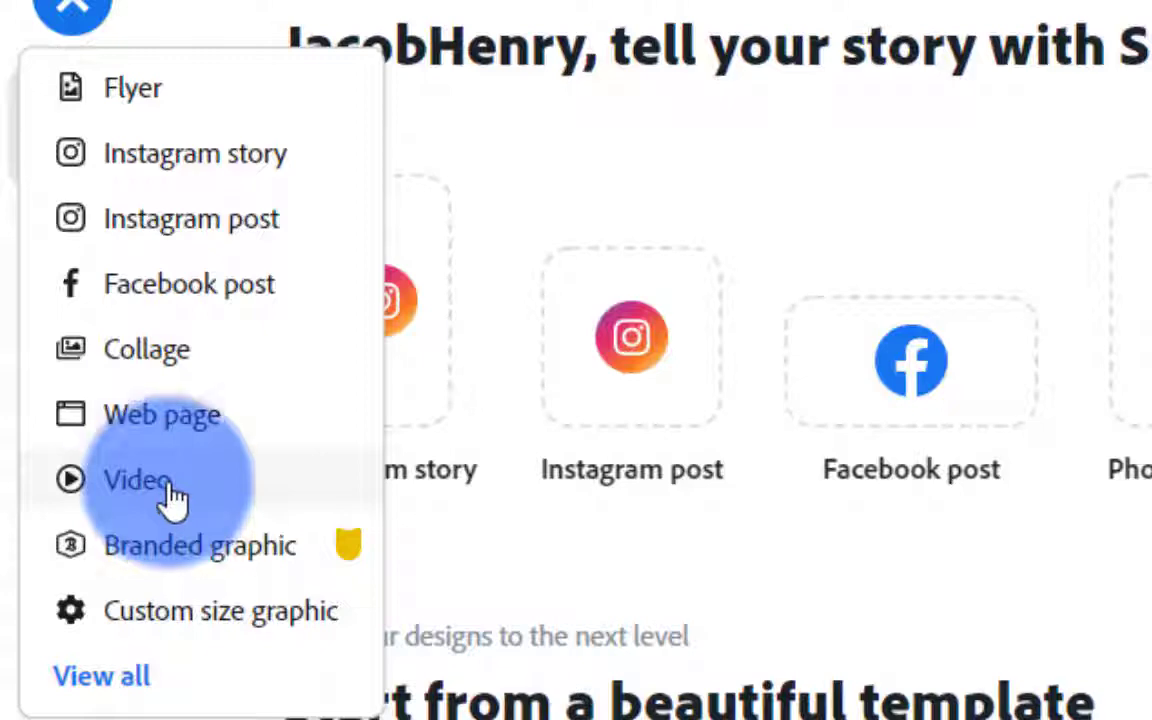
{"action": "left_click", "coordinate": [170, 495]}
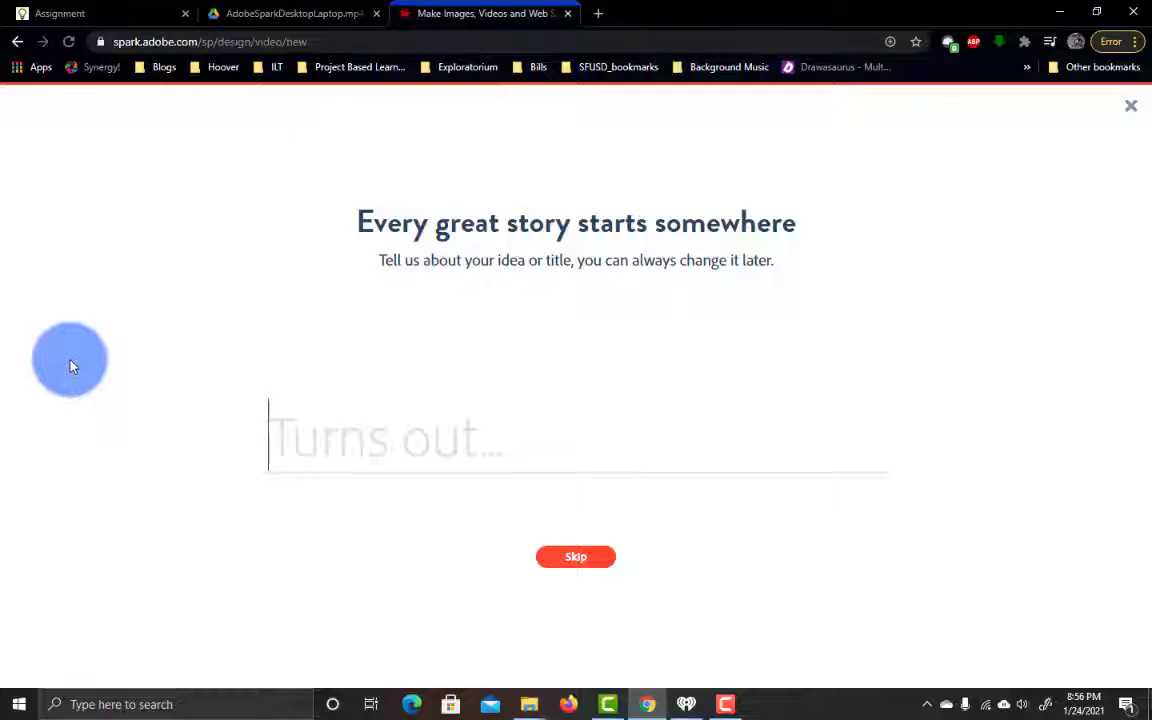
{"action": "type", "text": "Save Point:"}
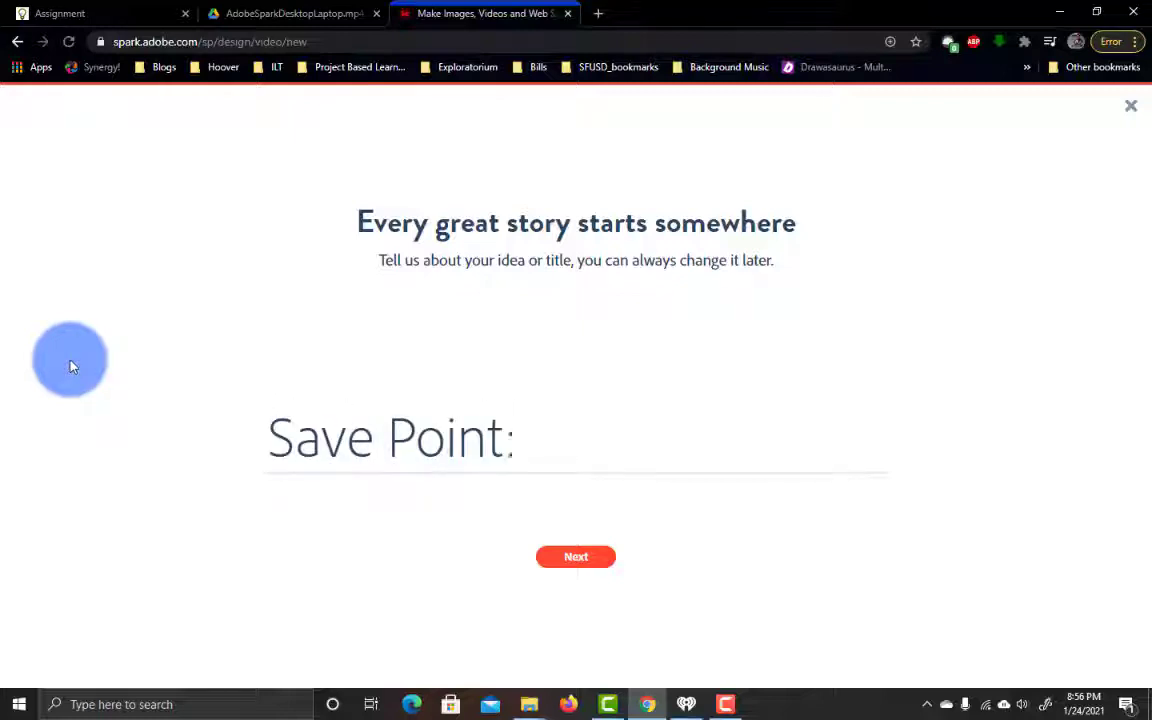
{"action": "type", "text": " Jedi "}
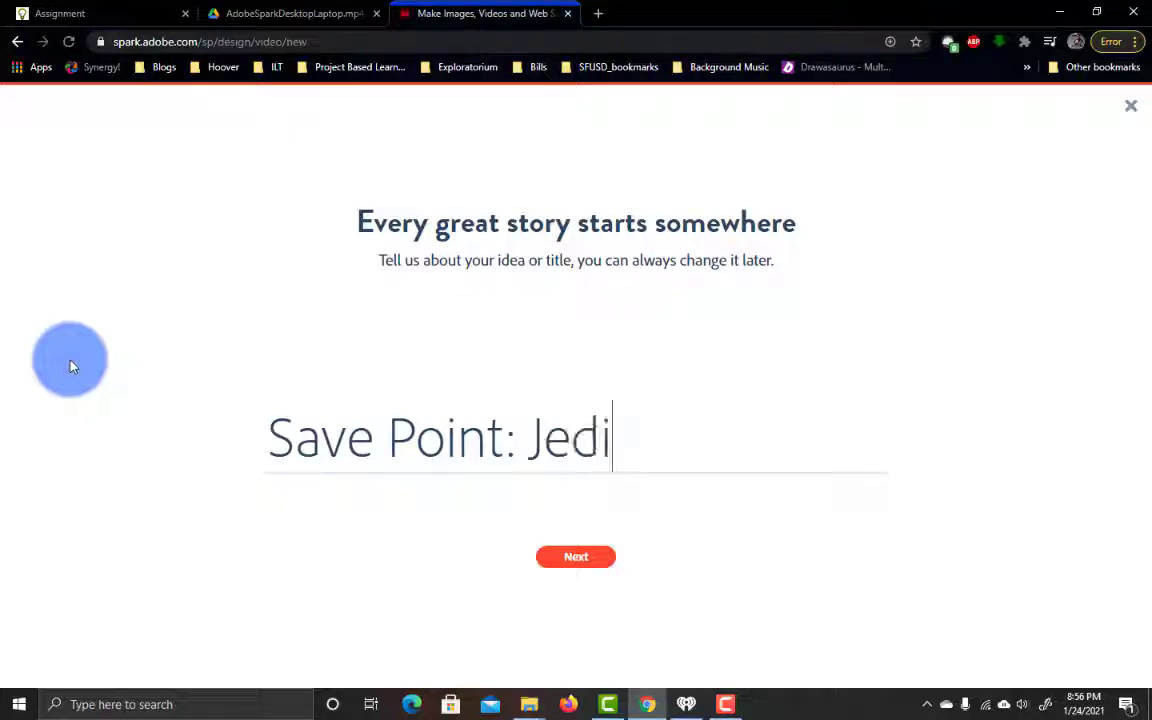
{"action": "type", "text": "Ini"}
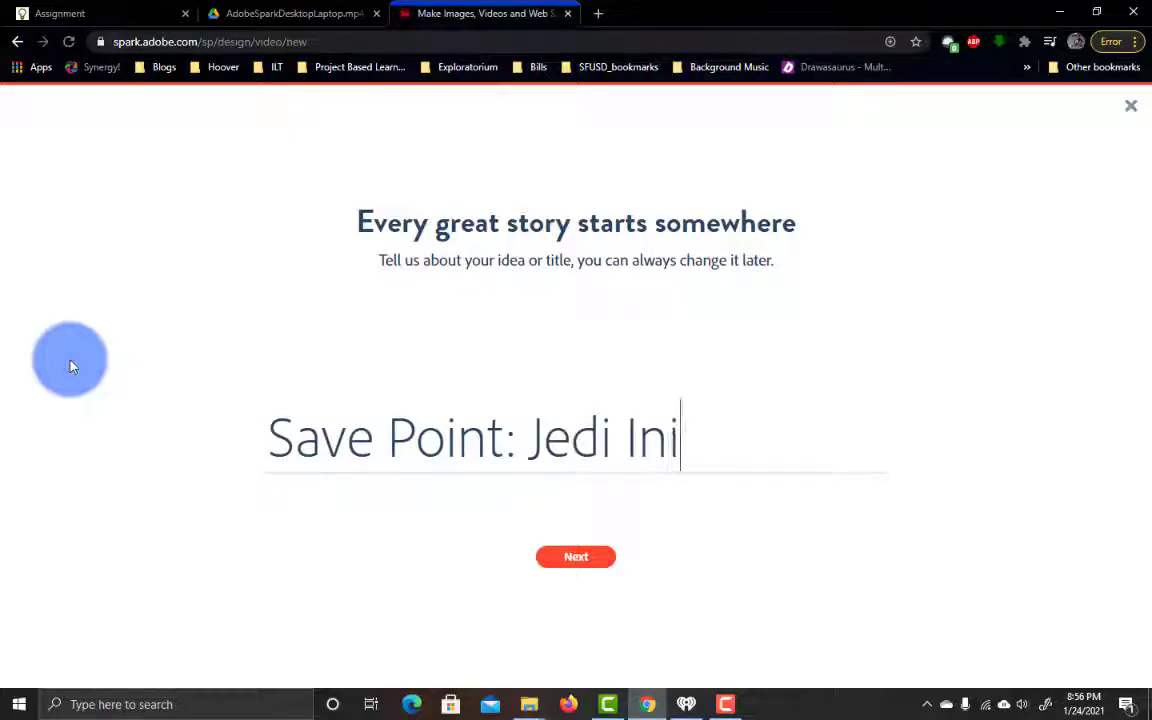
{"action": "type", "text": "tiation"}
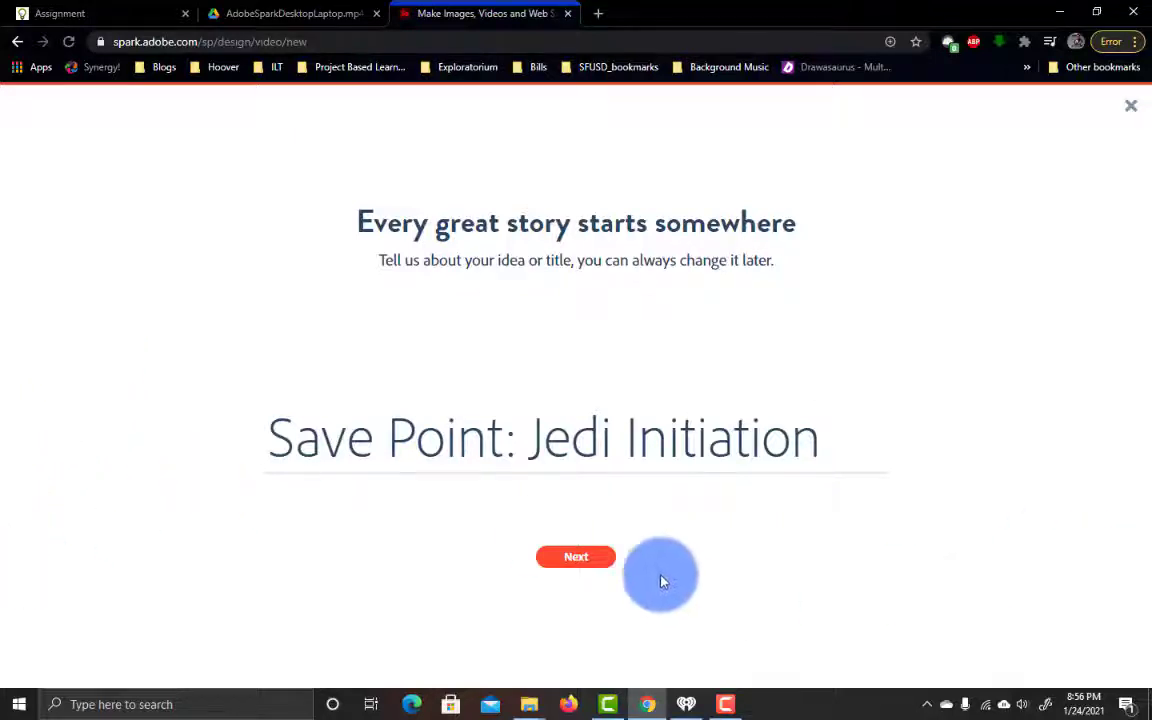
{"action": "left_click", "coordinate": [594, 556]}
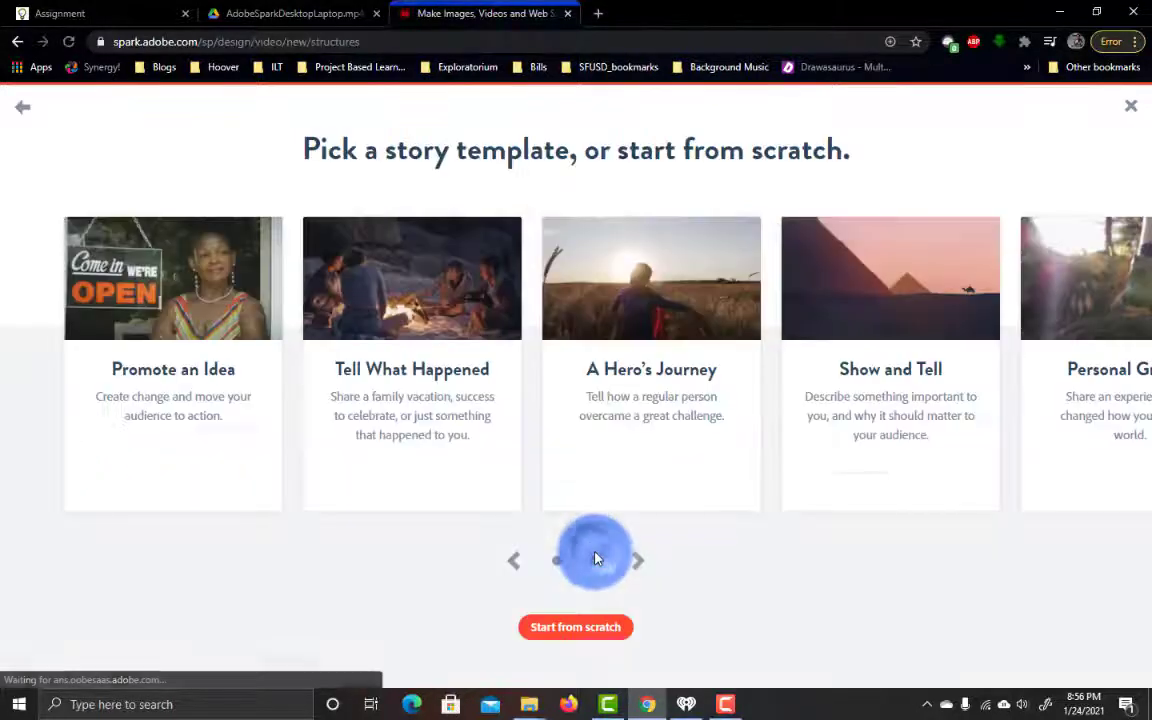
- Start the video from scratch instead of a story template and dismiss the quick-tips tutorial
{"action": "mouse_move", "coordinate": [226, 327]}
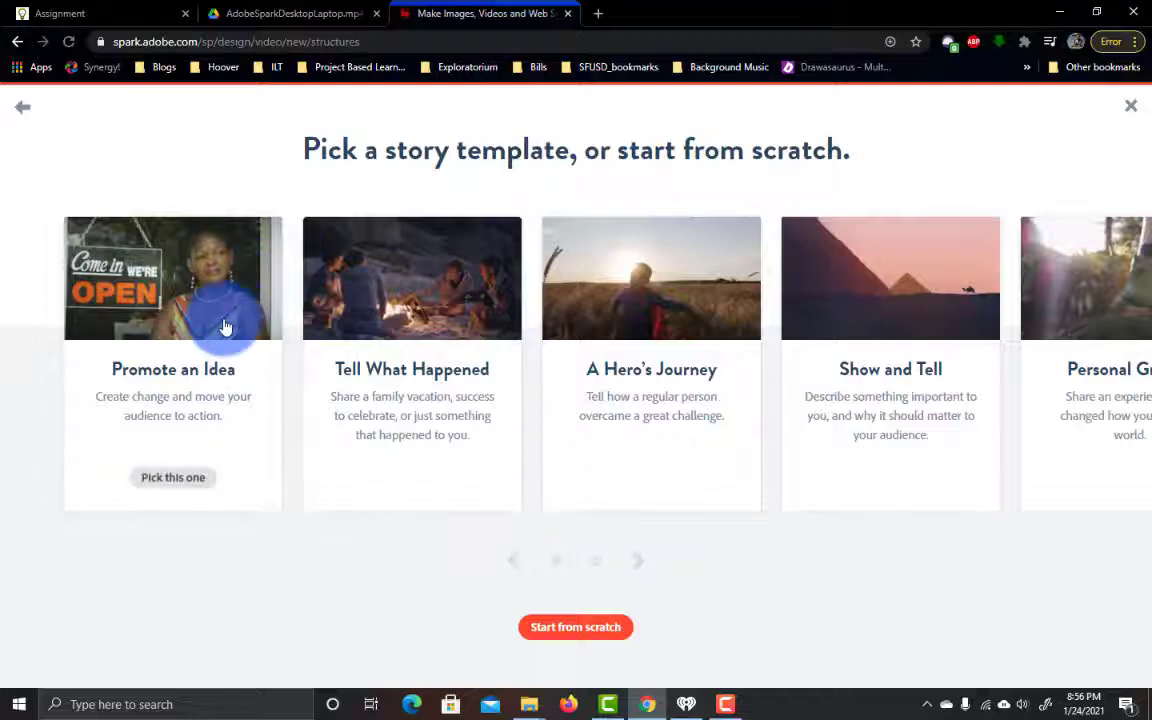
{"action": "left_click", "coordinate": [609, 628]}
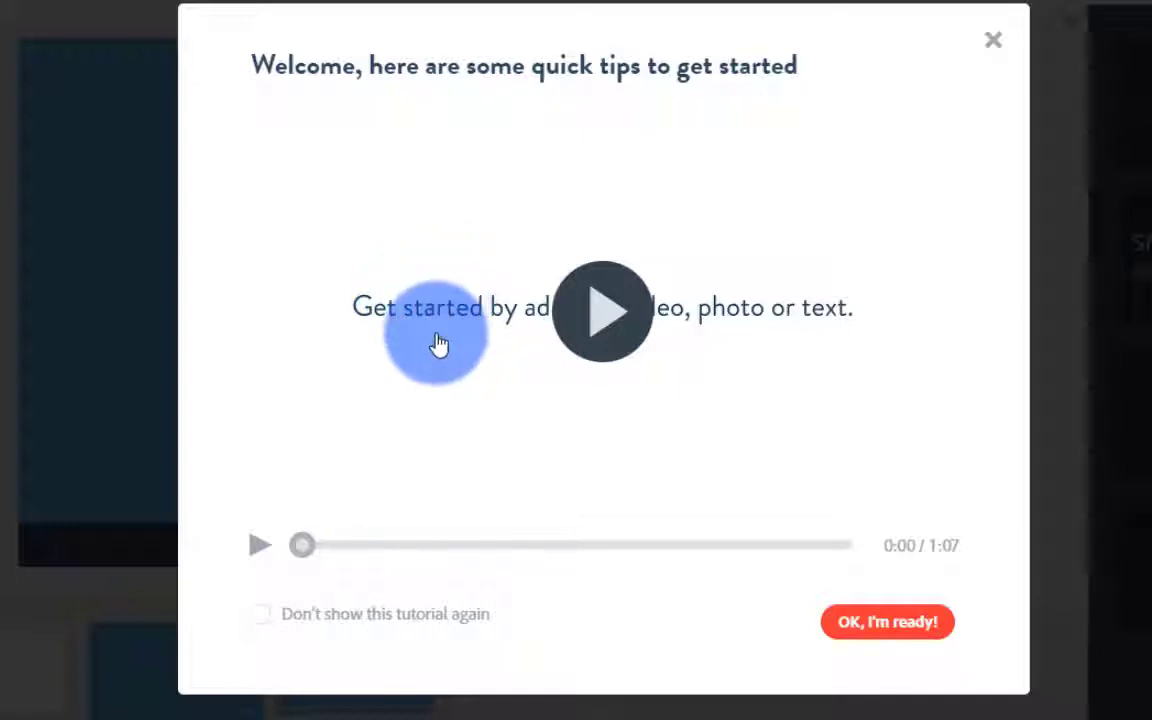
{"action": "left_click", "coordinate": [920, 630]}
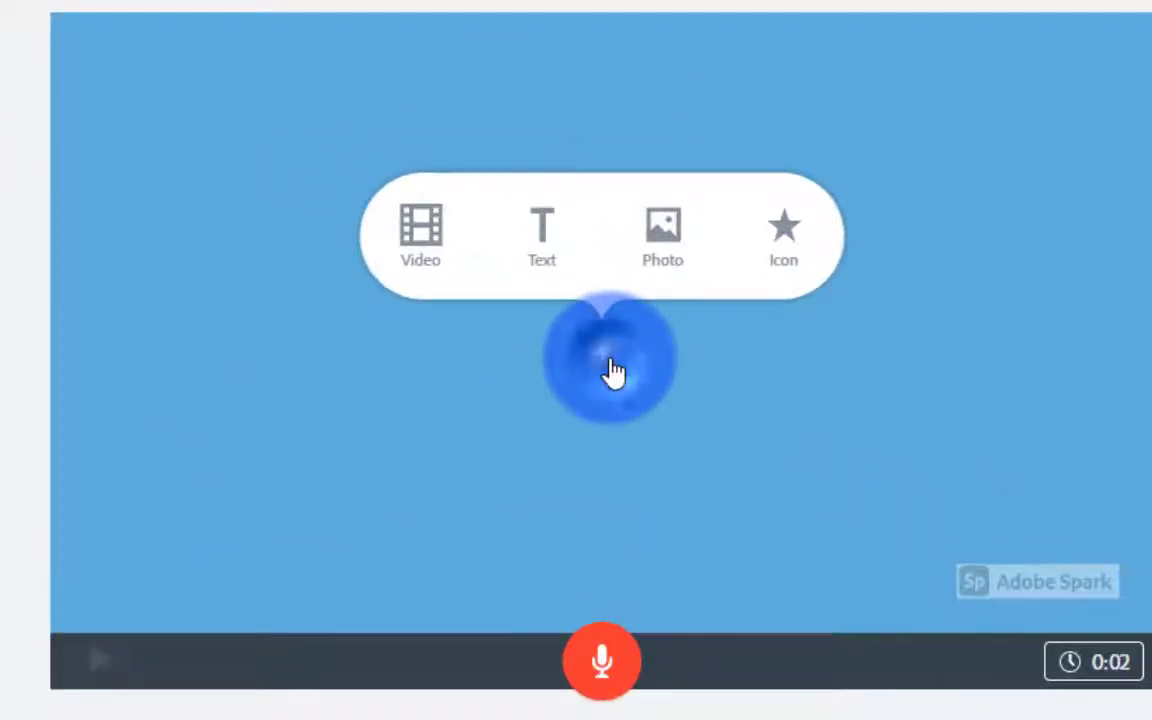
- Add the text "Any text the at I want" to the first slide, trying the largest size before reducing it to a small one
{"action": "left_click", "coordinate": [541, 262]}
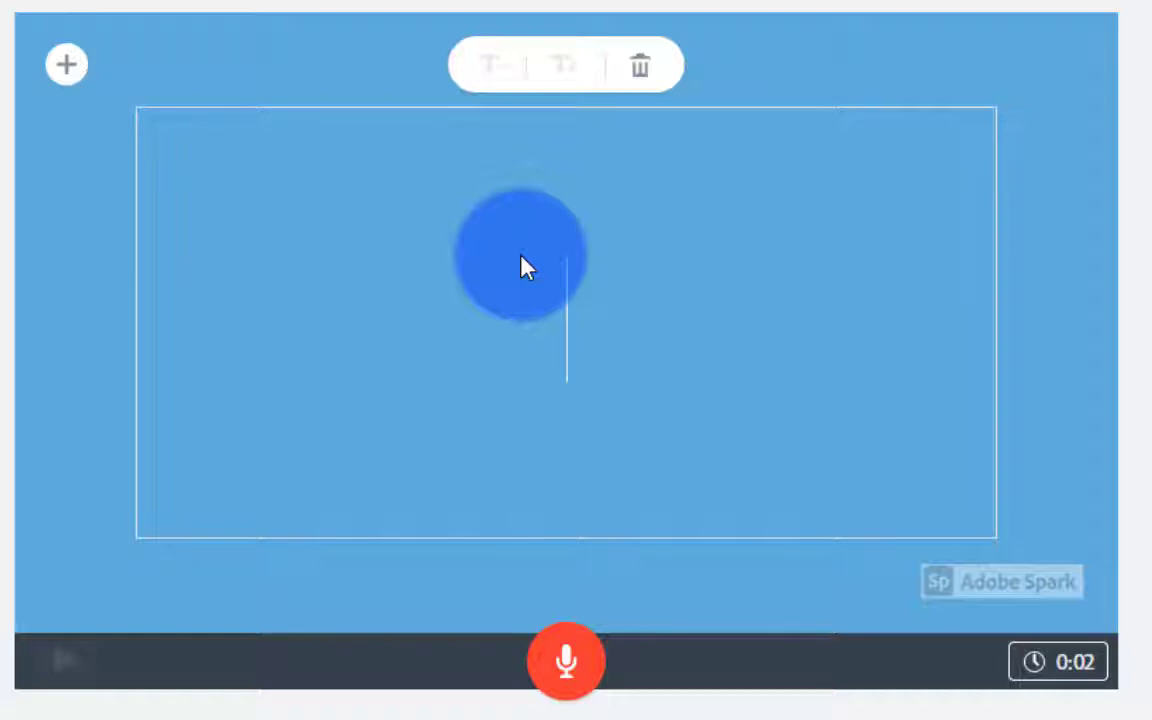
{"action": "type", "text": "Any text the at I want"}
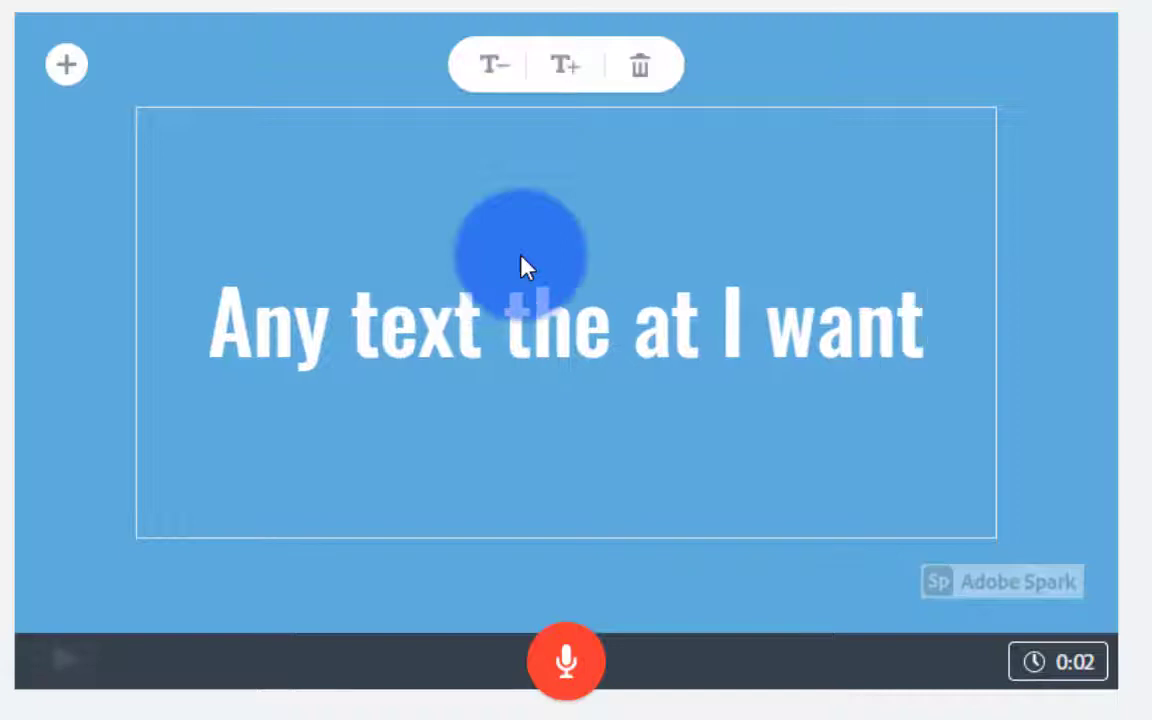
{"action": "left_click", "coordinate": [560, 68]}
{"action": "left_click", "coordinate": [560, 68]}
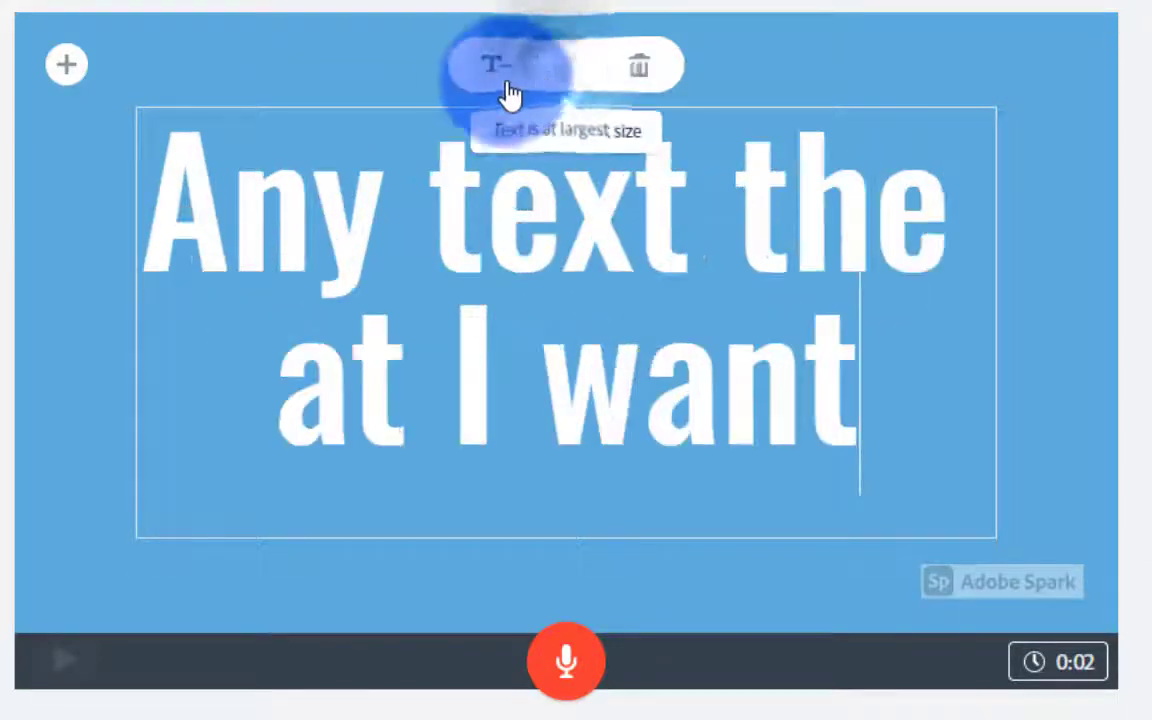
{"action": "left_click", "coordinate": [490, 66]}
{"action": "left_click", "coordinate": [490, 66]}
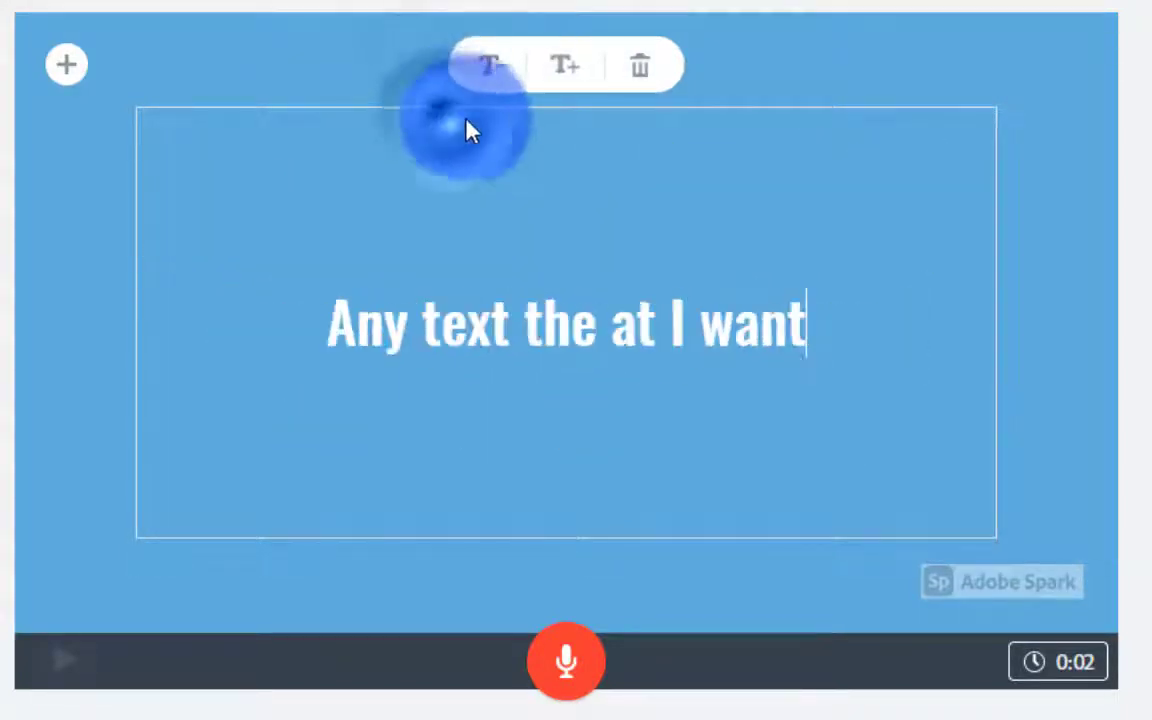
{"action": "left_click", "coordinate": [812, 108]}
- Dismiss the text alignment tip, and move the text to the slide's lower-left corner and back to the centre
{"action": "left_click", "coordinate": [523, 283]}
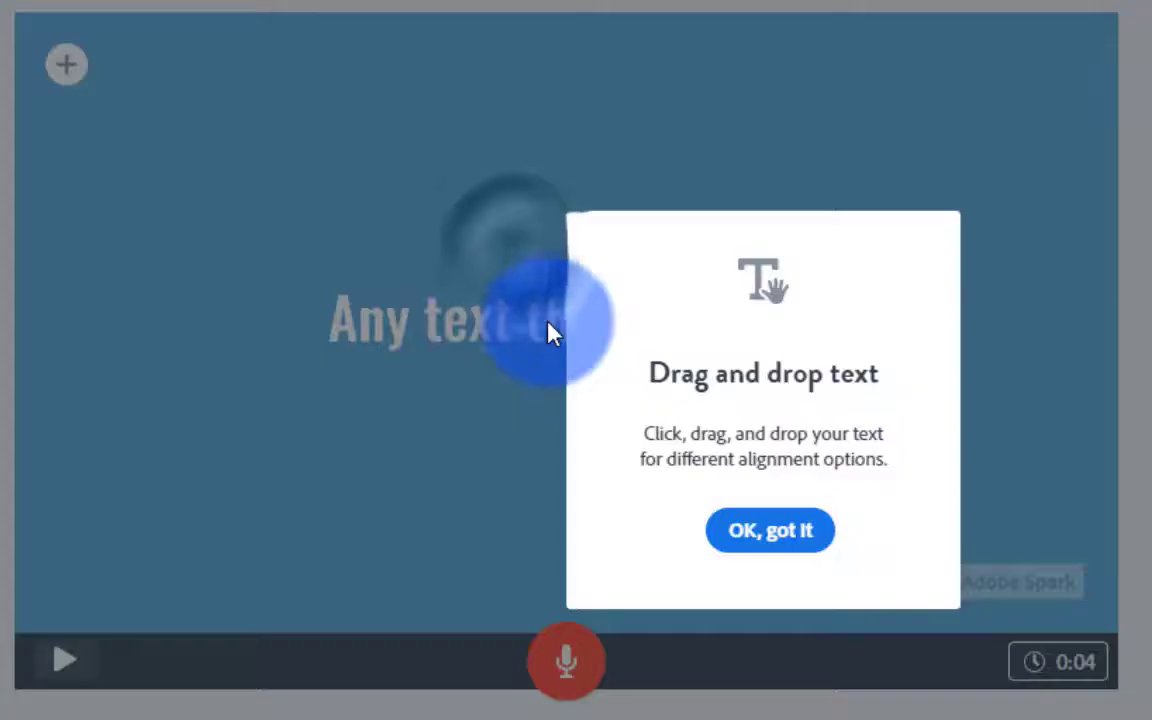
{"action": "left_click", "coordinate": [770, 533]}
{"action": "left_click_drag", "start_coordinate": [590, 327], "coordinate": [350, 545]}
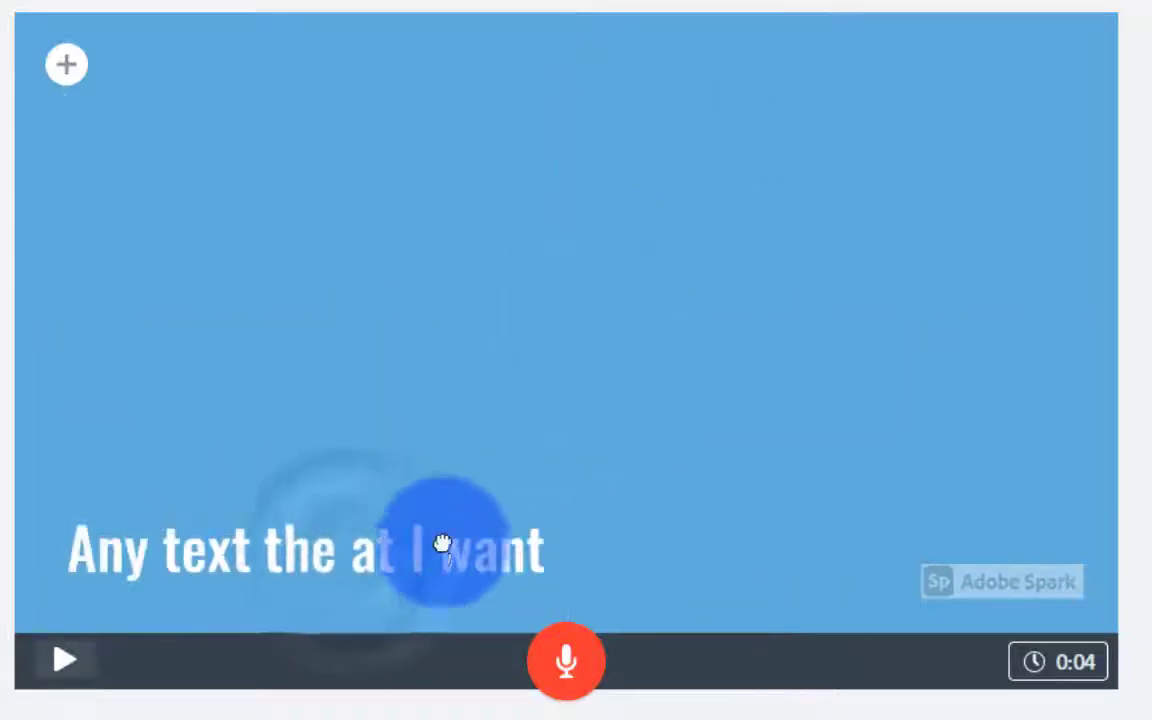
{"action": "left_click_drag", "start_coordinate": [442, 543], "coordinate": [666, 347]}
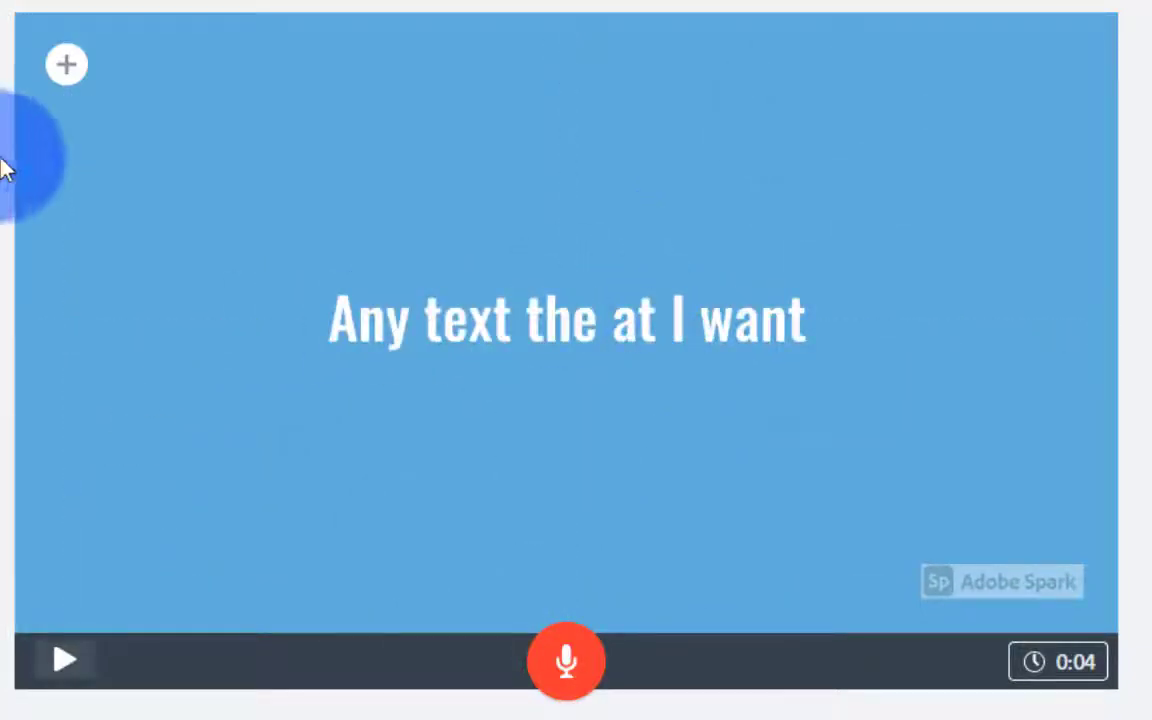
- Upload the photo of glowing jar lanterns from the Desktop Items folder as the first slide's background
{"action": "left_click", "coordinate": [67, 91]}
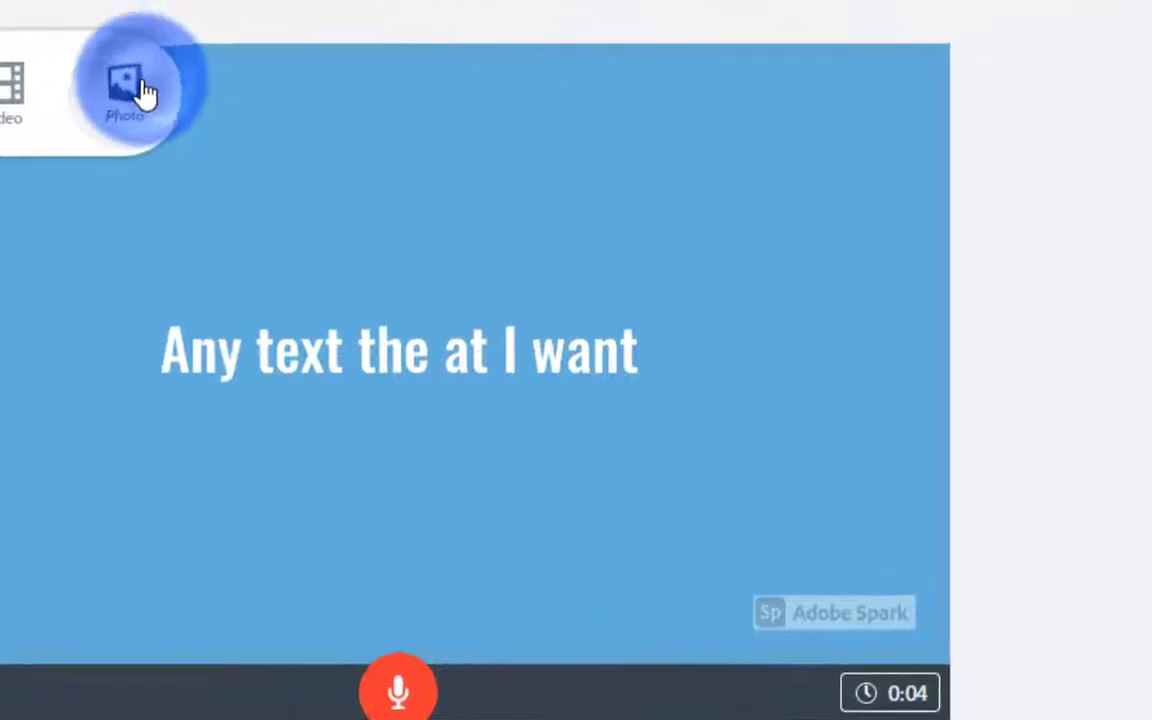
{"action": "left_click", "coordinate": [310, 61]}
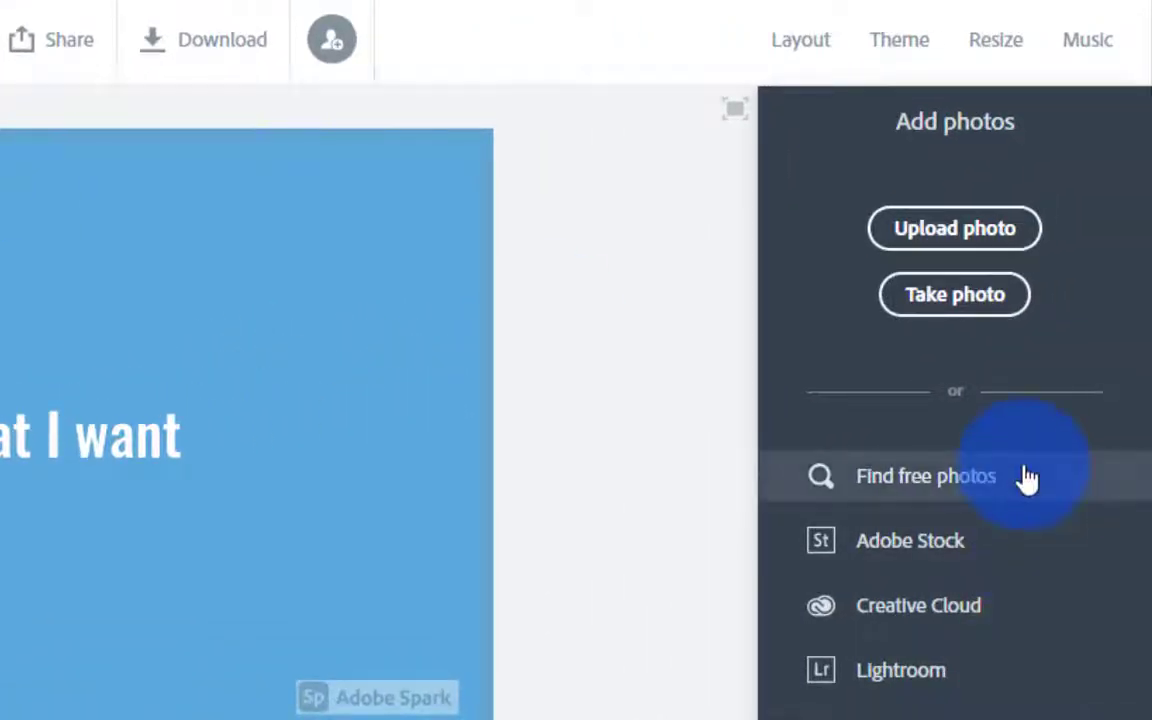
{"action": "left_click", "coordinate": [998, 242]}
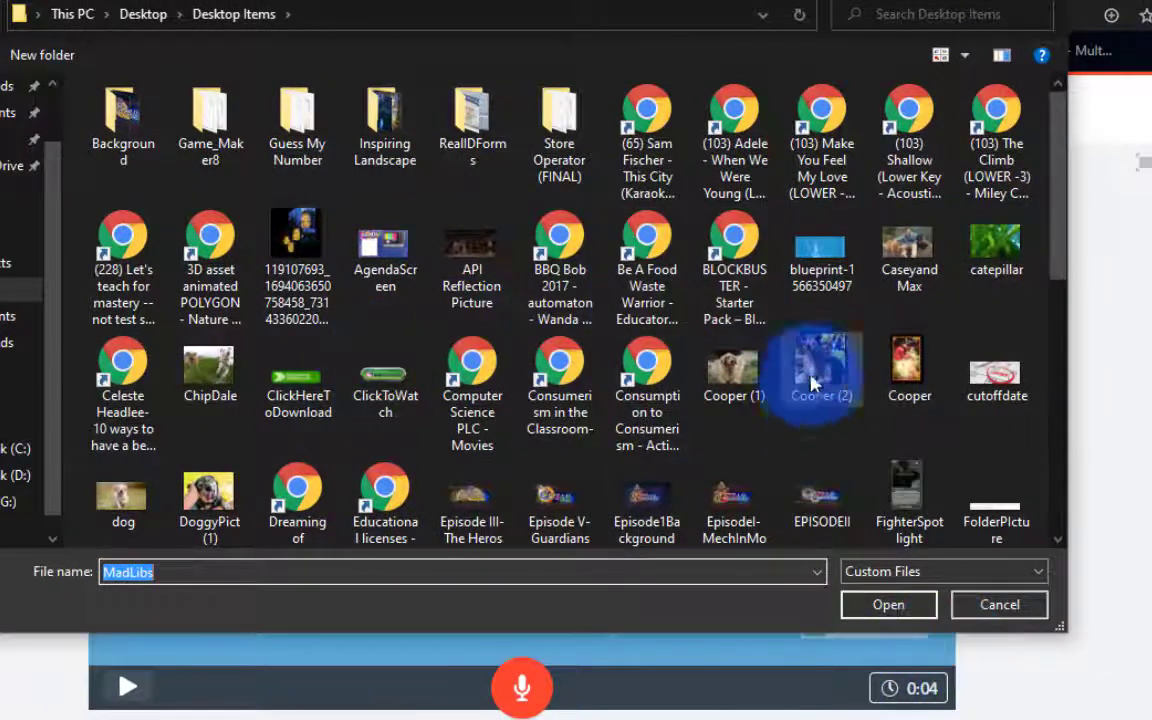
{"action": "double_click", "coordinate": [312, 252]}
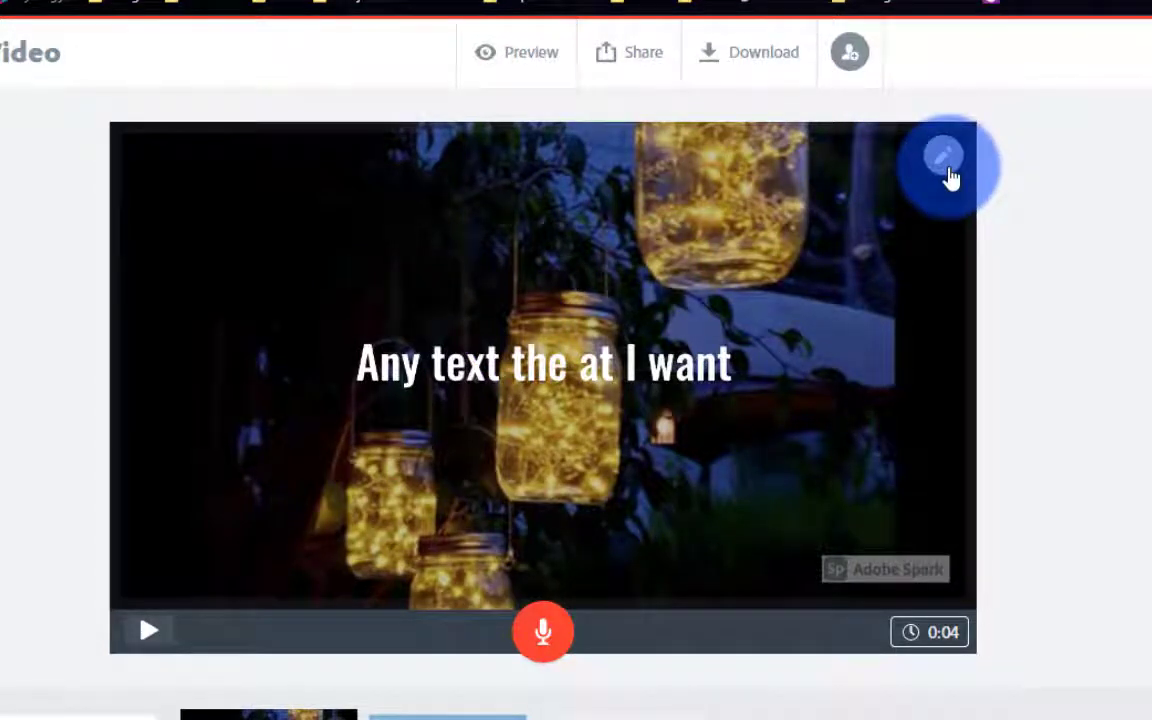
- Enlarge the background photo on the first slide so the middle jar fills more of the frame
{"action": "left_click", "coordinate": [950, 178]}
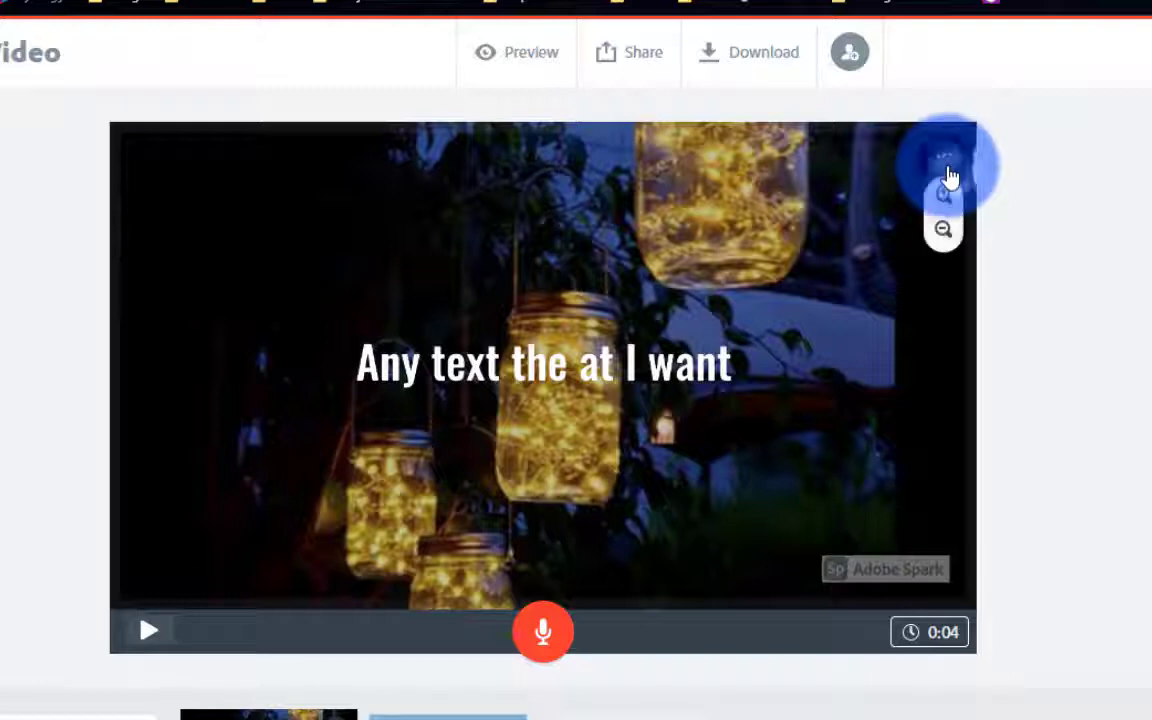
{"action": "left_click", "coordinate": [958, 206]}
{"action": "left_click", "coordinate": [958, 206]}
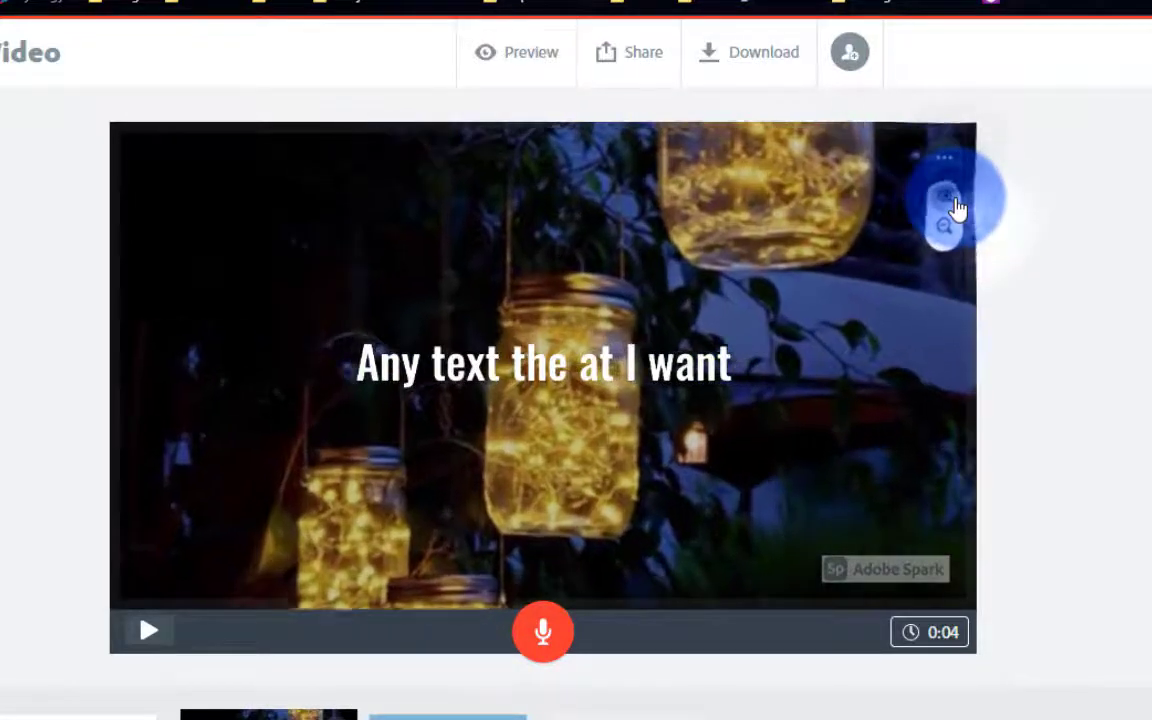
{"action": "left_click", "coordinate": [933, 237]}
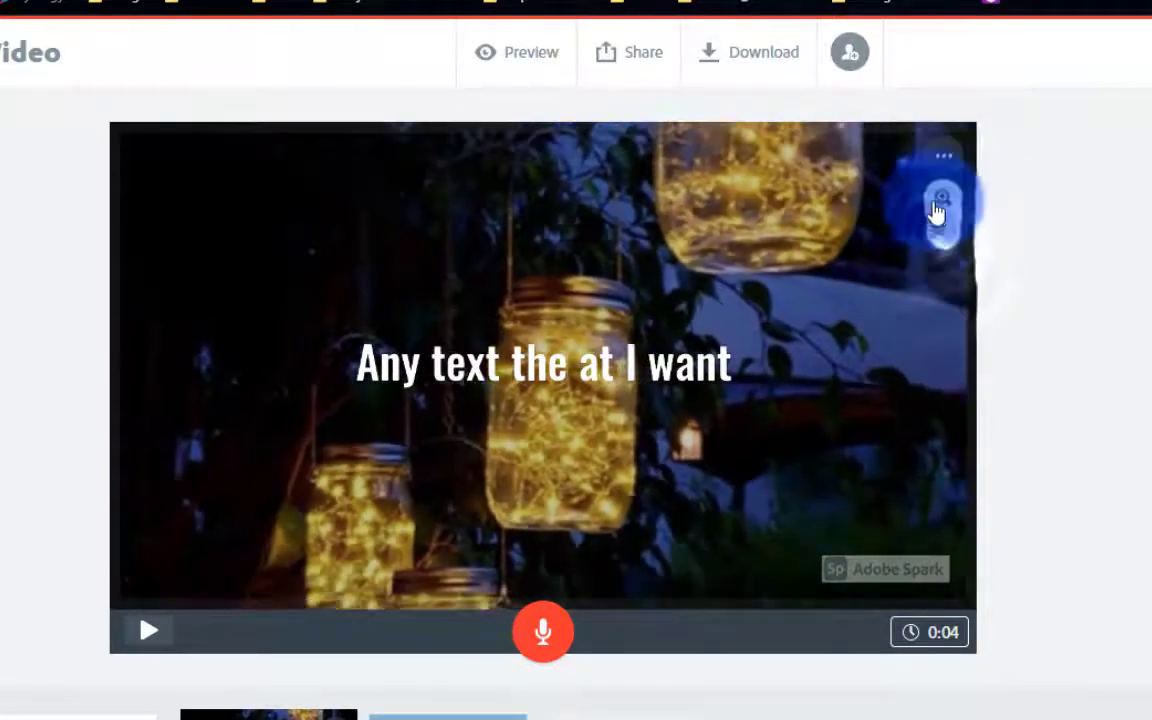
{"action": "left_click", "coordinate": [936, 208]}
{"action": "left_click", "coordinate": [937, 207]}
{"action": "left_click", "coordinate": [940, 205]}
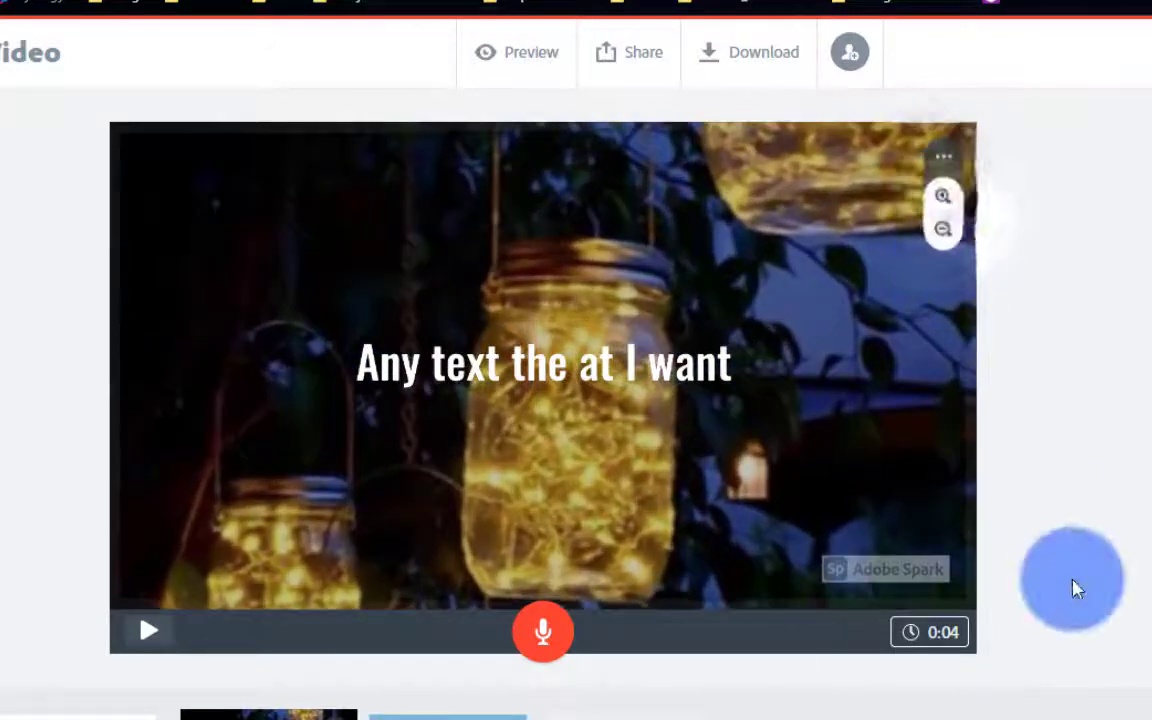
{"action": "left_click", "coordinate": [1068, 568]}
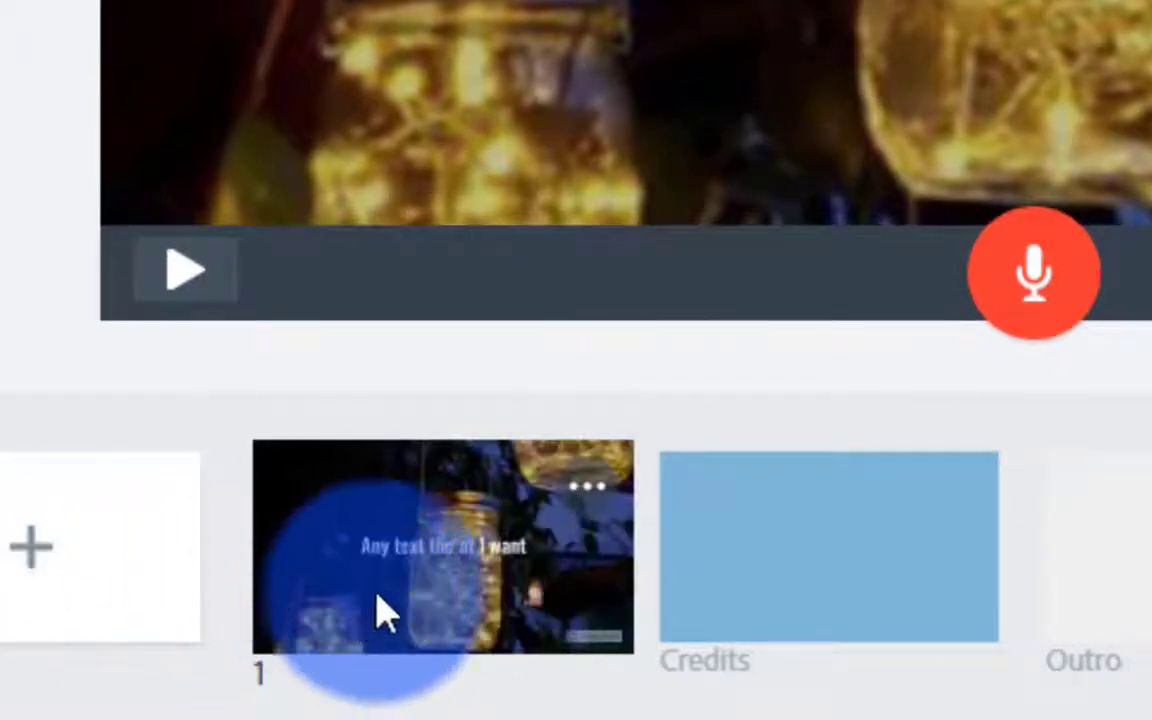
- Add a blank second slide after the first and give it the Split Screen layout
{"action": "left_click_drag", "start_coordinate": [371, 562], "coordinate": [350, 498]}
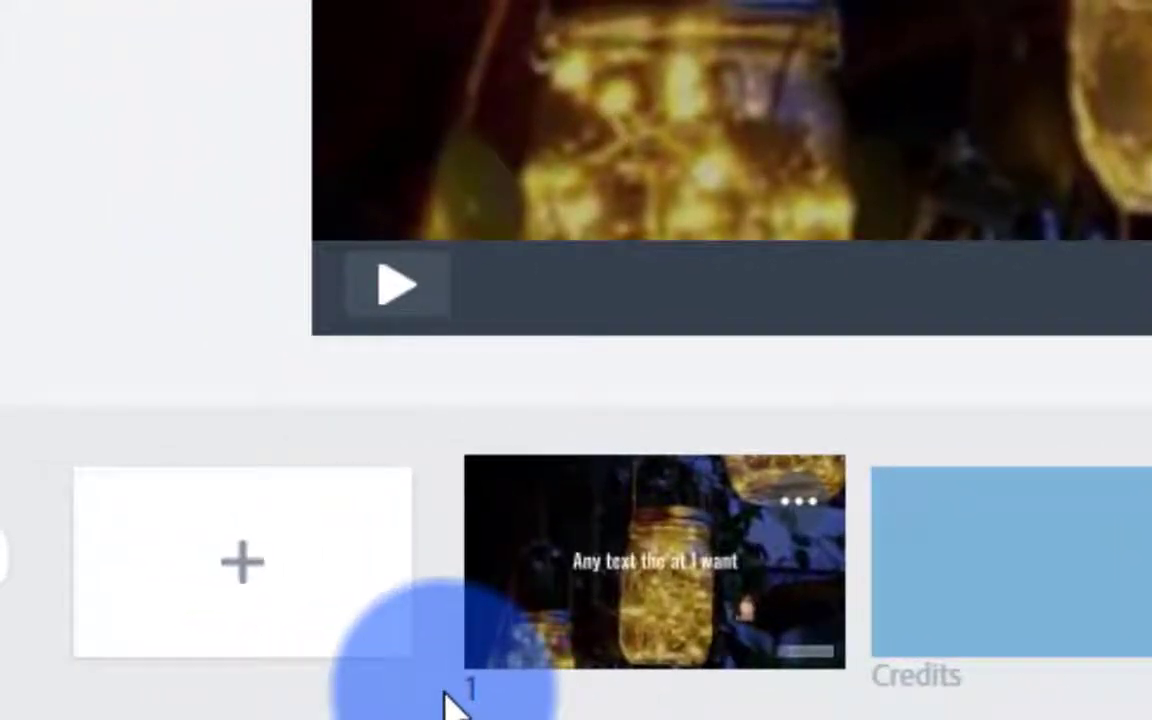
{"action": "left_click", "coordinate": [267, 575]}
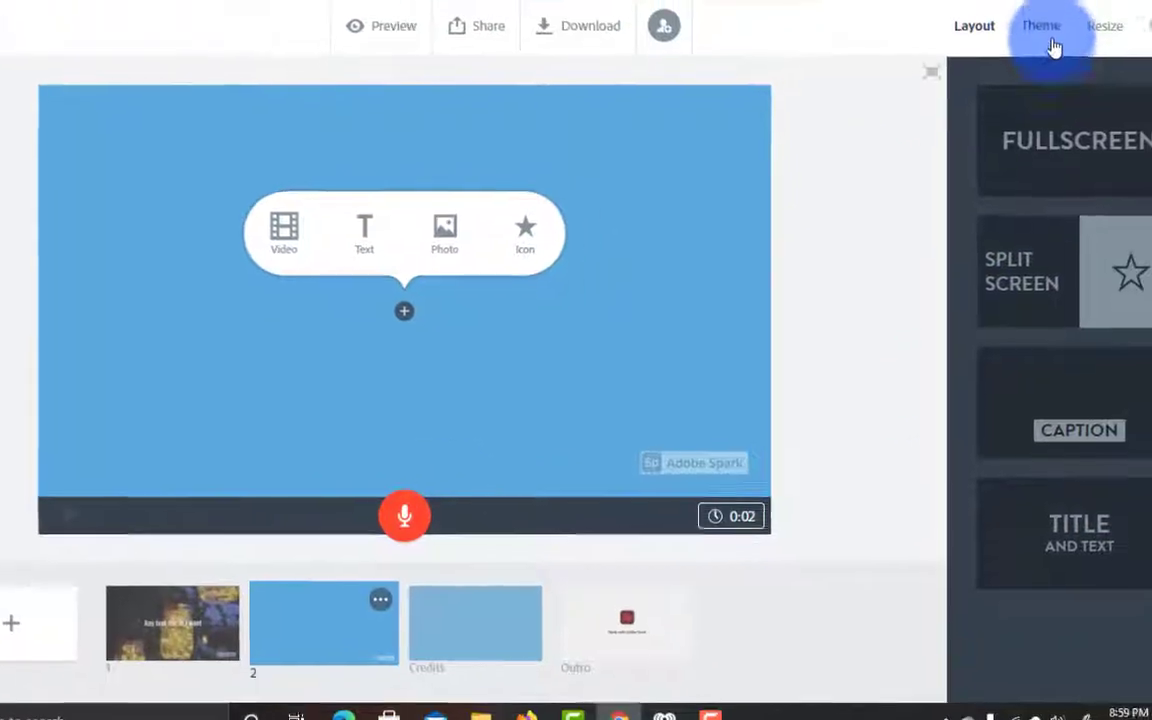
{"action": "left_click", "coordinate": [1053, 47]}
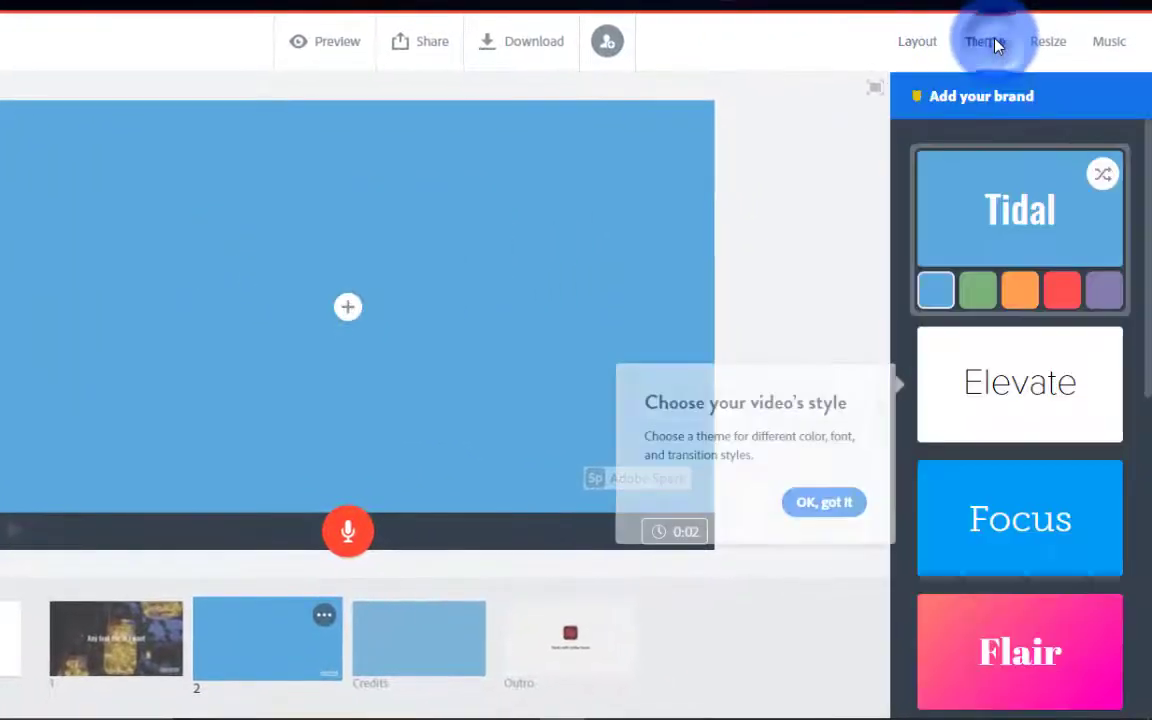
{"action": "left_click", "coordinate": [970, 36]}
{"action": "left_click", "coordinate": [912, 50]}
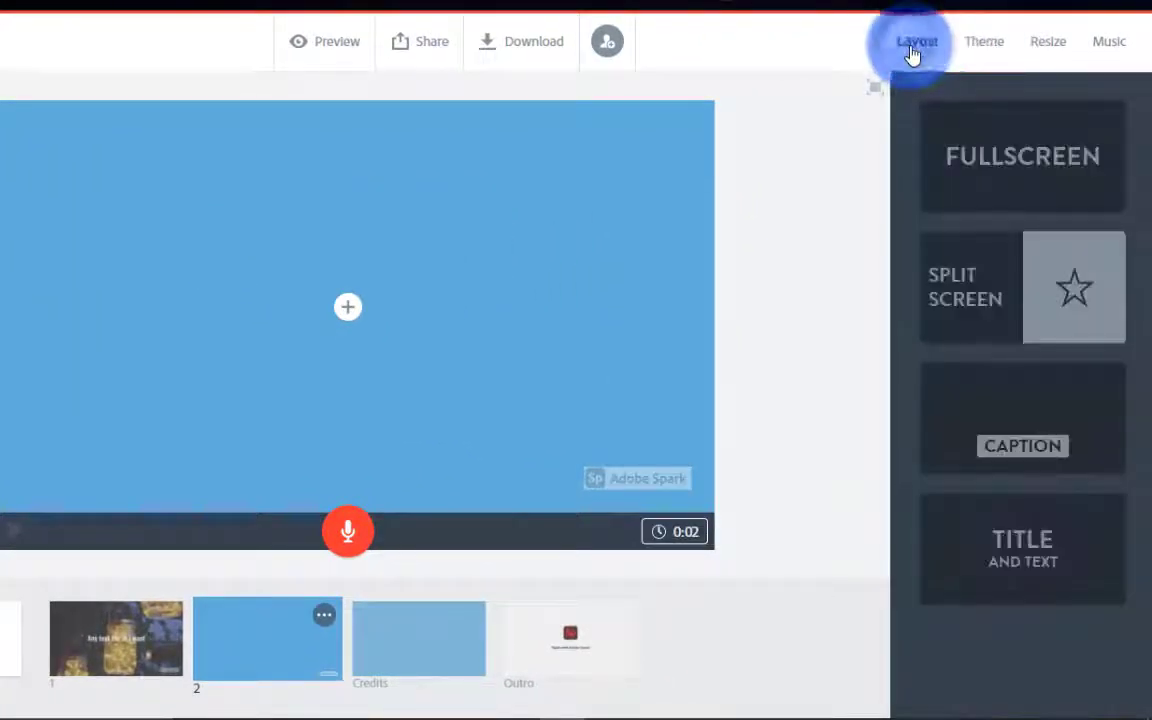
{"action": "left_click", "coordinate": [1012, 313]}
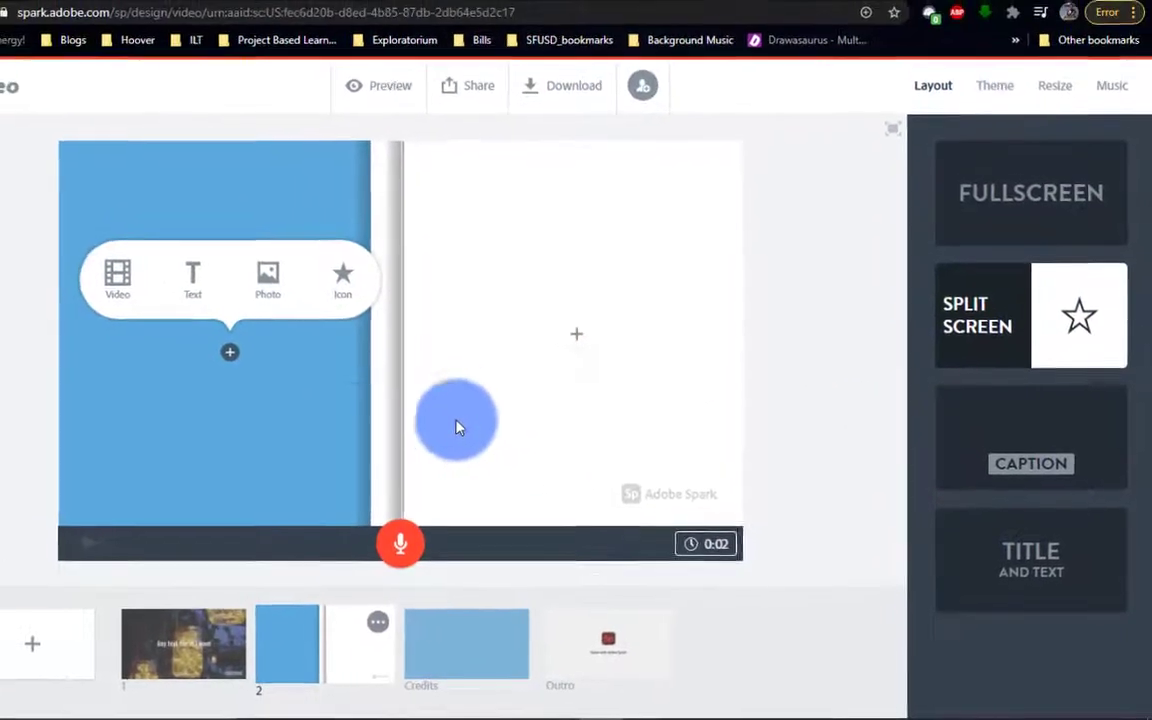
- Add the text "Any text that you want" to the slide's blue half and a speaker icon found under "Sound" to the white half
{"action": "left_click", "coordinate": [203, 281]}
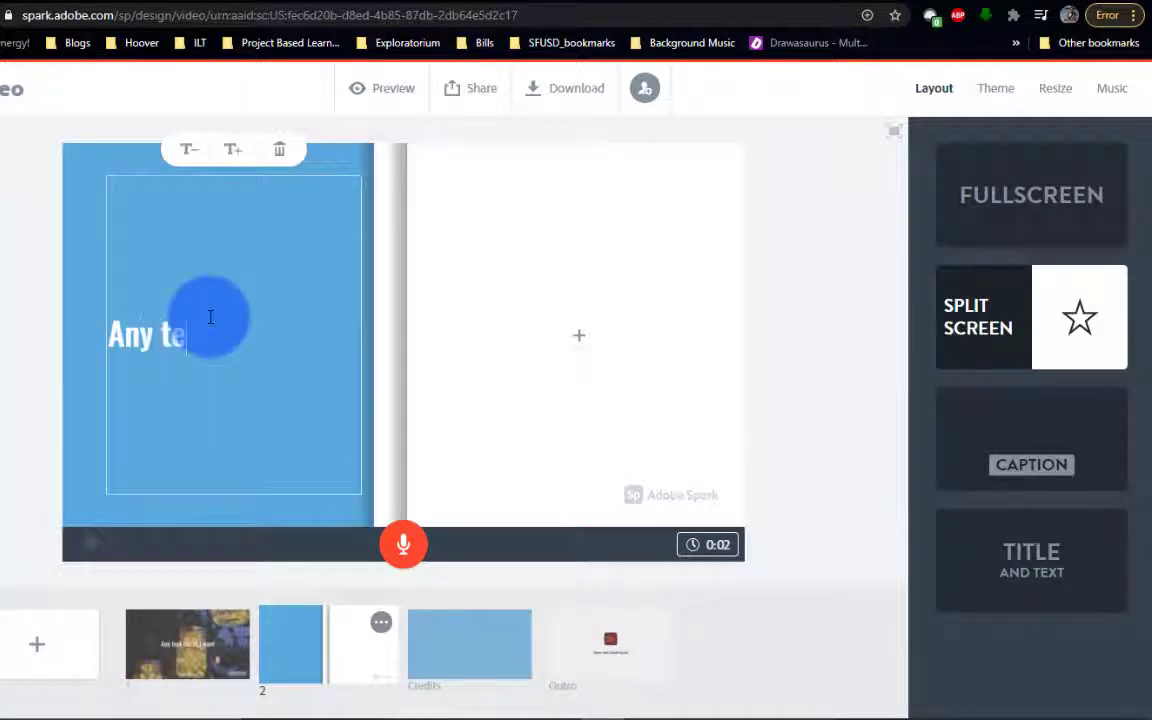
{"action": "type", "text": "Any text that you want"}
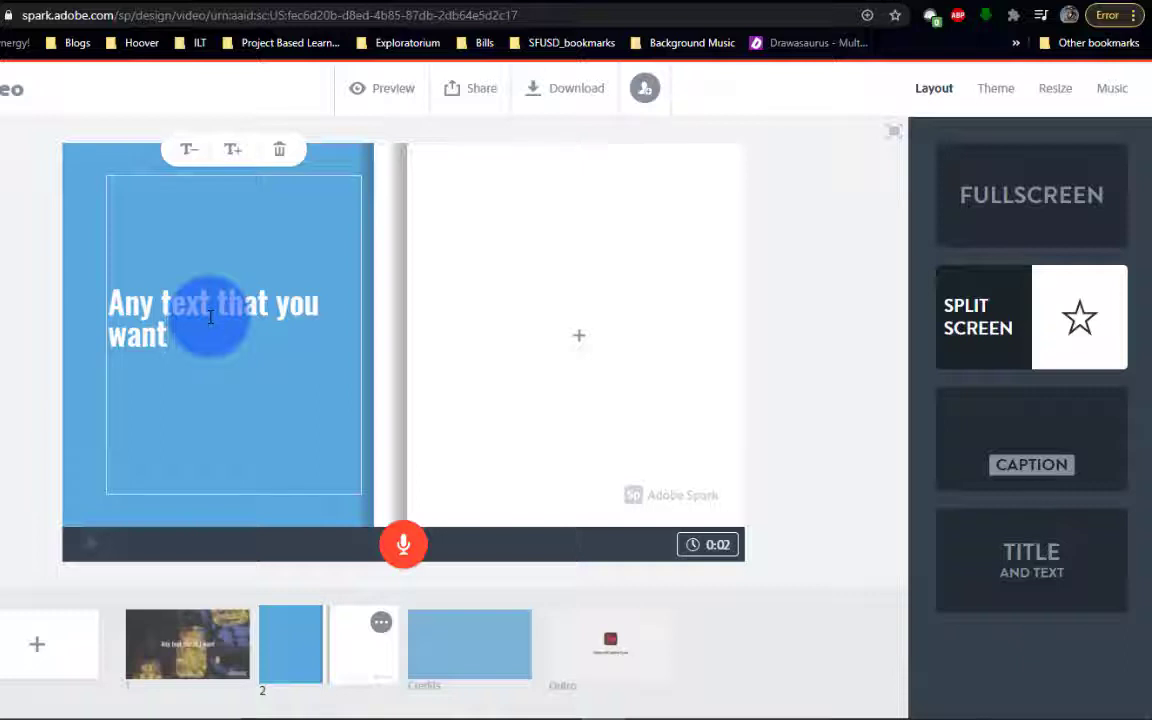
{"action": "left_click", "coordinate": [563, 338]}
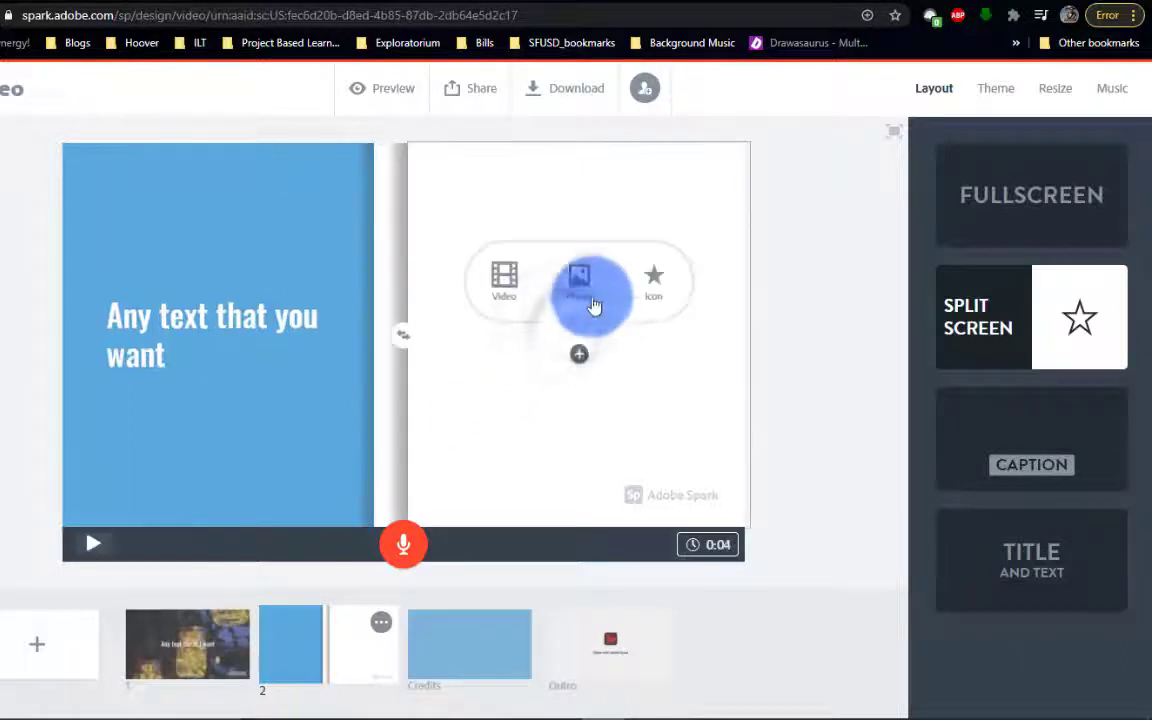
{"action": "left_click", "coordinate": [656, 298]}
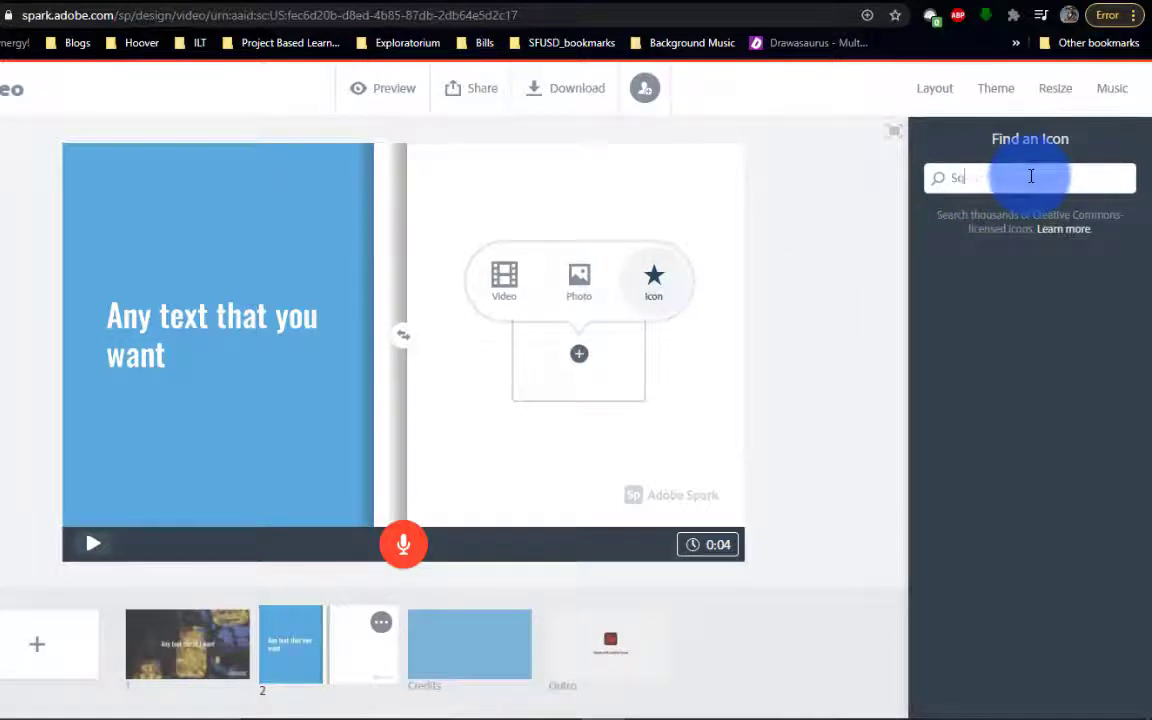
{"action": "type", "text": "Sound"}
{"action": "key", "text": "Return"}
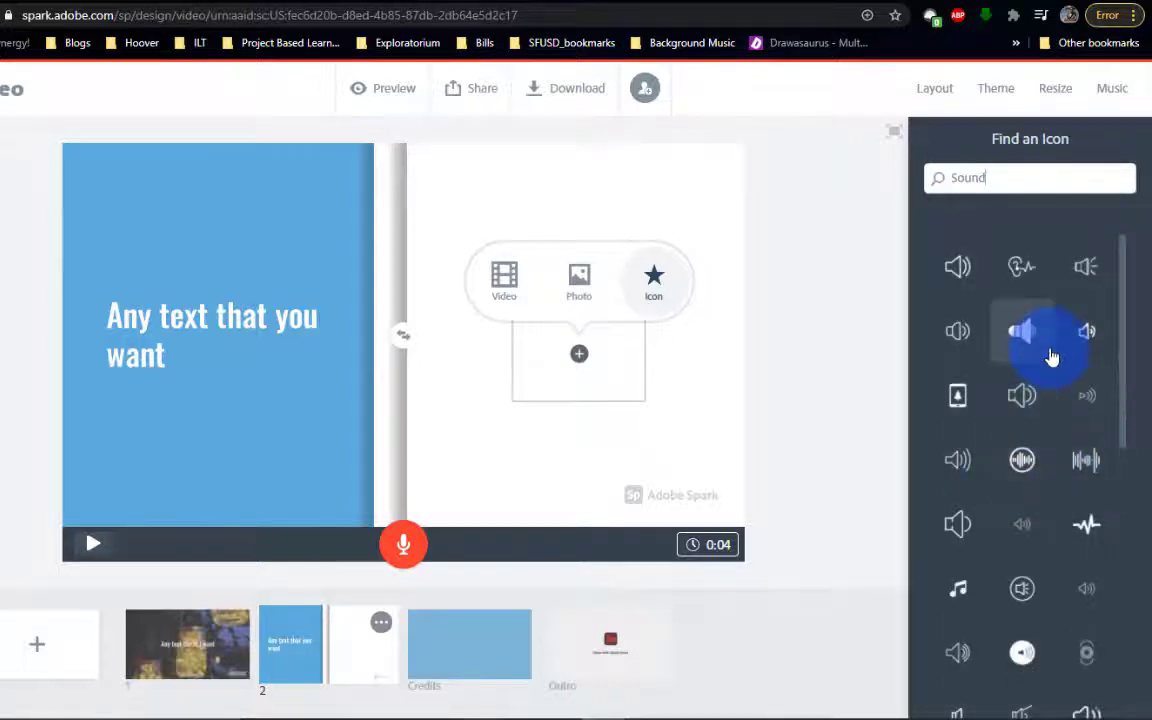
{"action": "left_click", "coordinate": [1025, 338]}
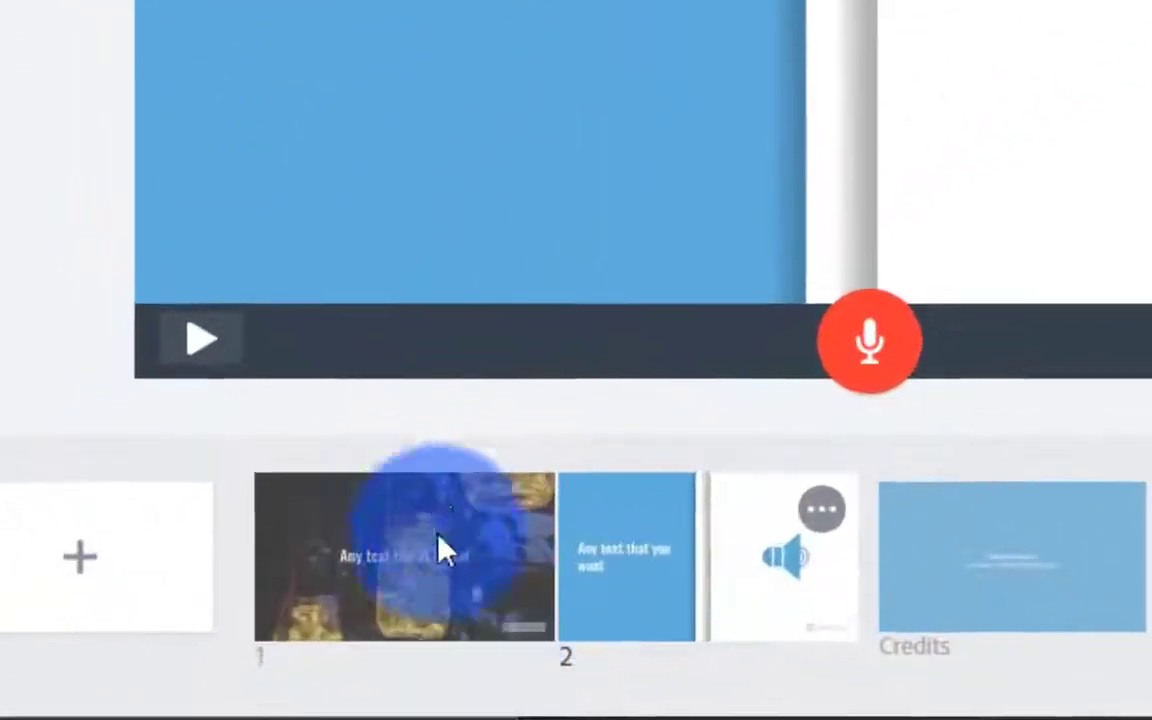
- Look at the options for deleting, duplicating or playing from the second slide
{"action": "left_click_drag", "start_coordinate": [757, 598], "coordinate": [738, 671]}
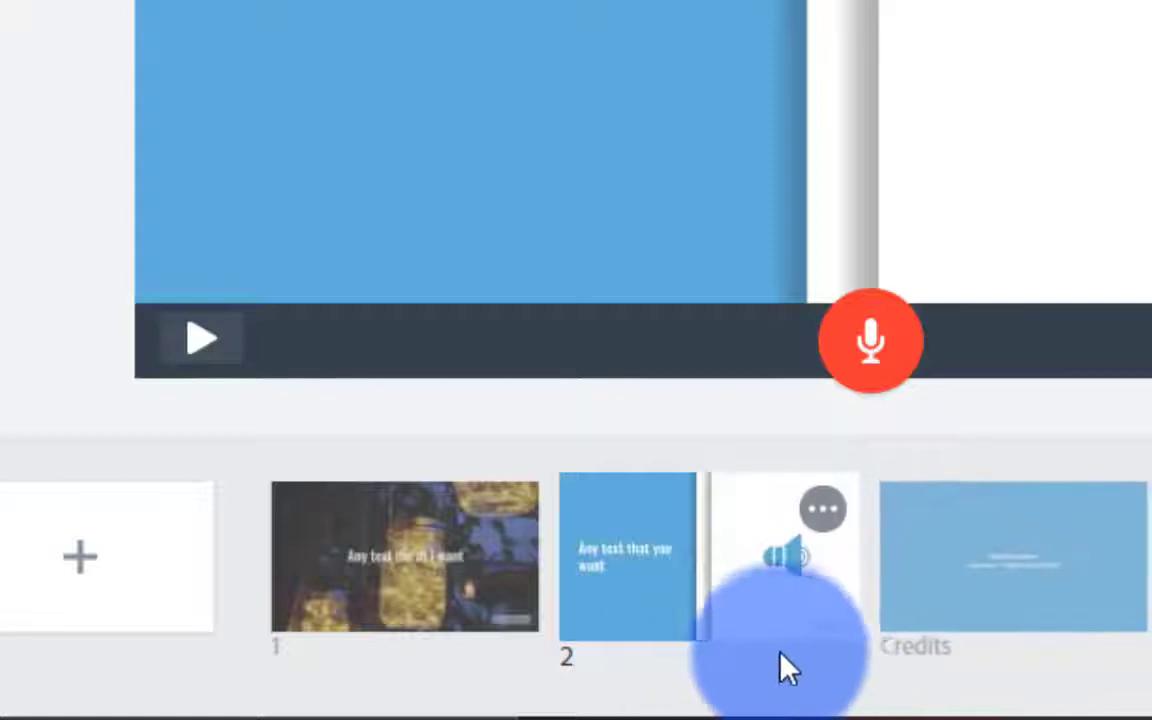
{"action": "left_click", "coordinate": [820, 512]}
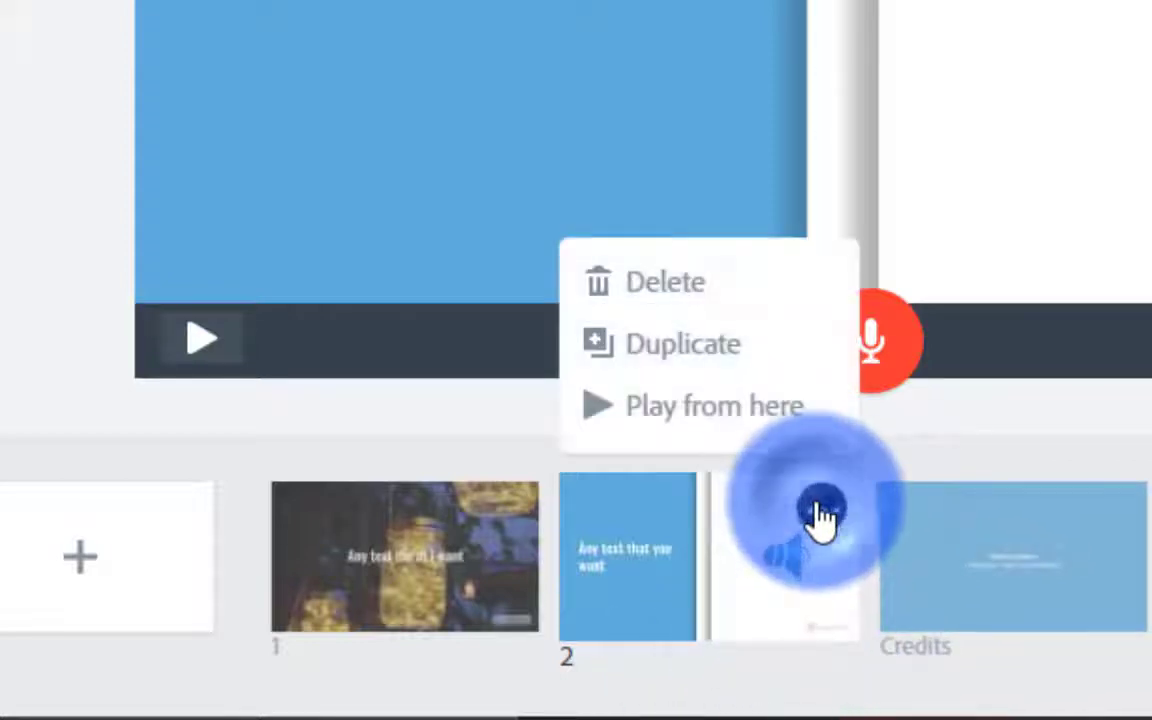
{"action": "left_click", "coordinate": [720, 354]}
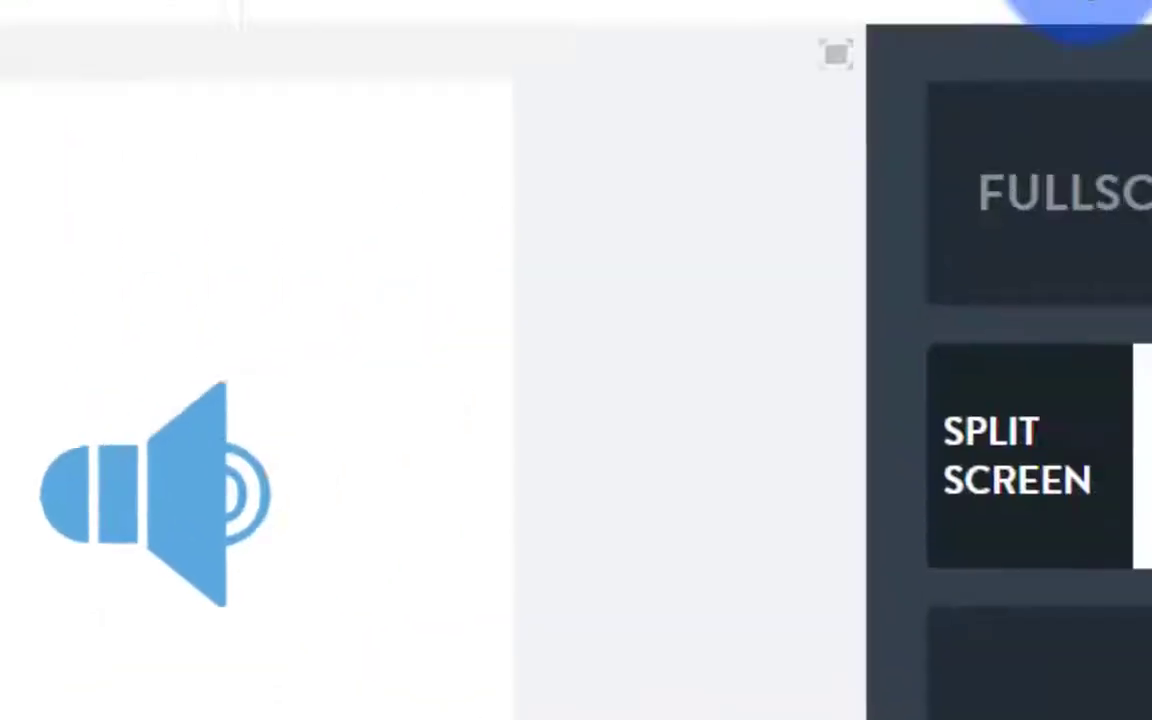
- Try the Elevate theme on the video and check how it looks on the first and second slides
{"action": "left_click", "coordinate": [843, 102]}
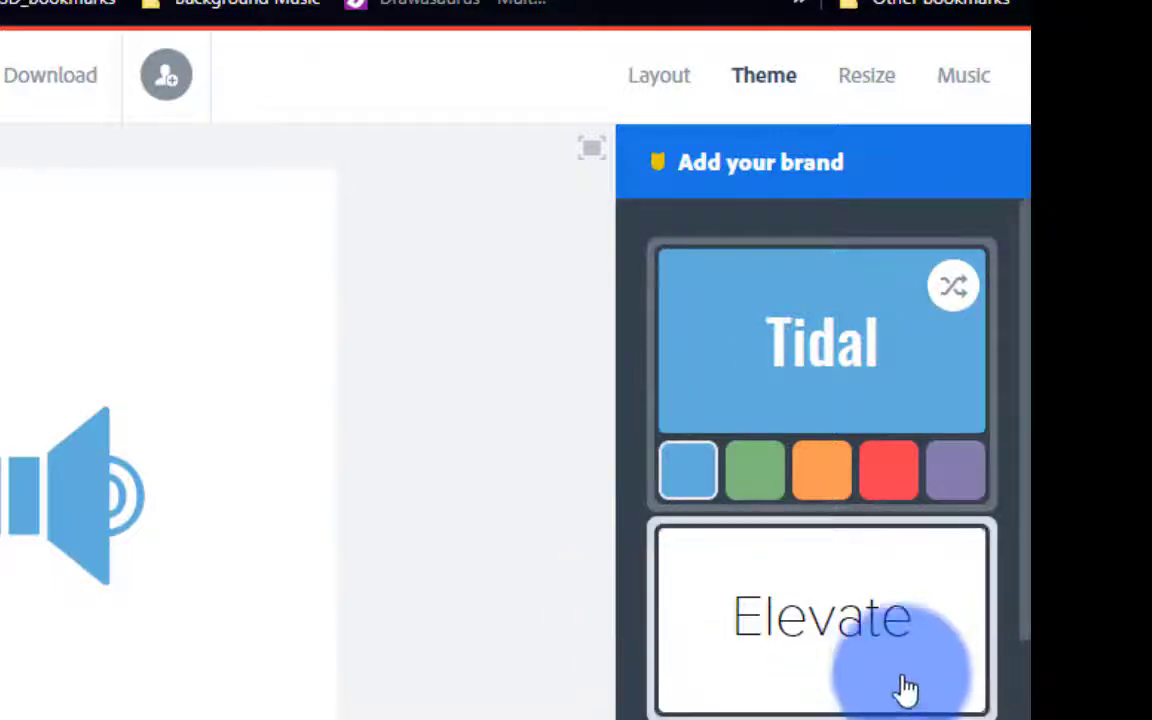
{"action": "left_click", "coordinate": [882, 628]}
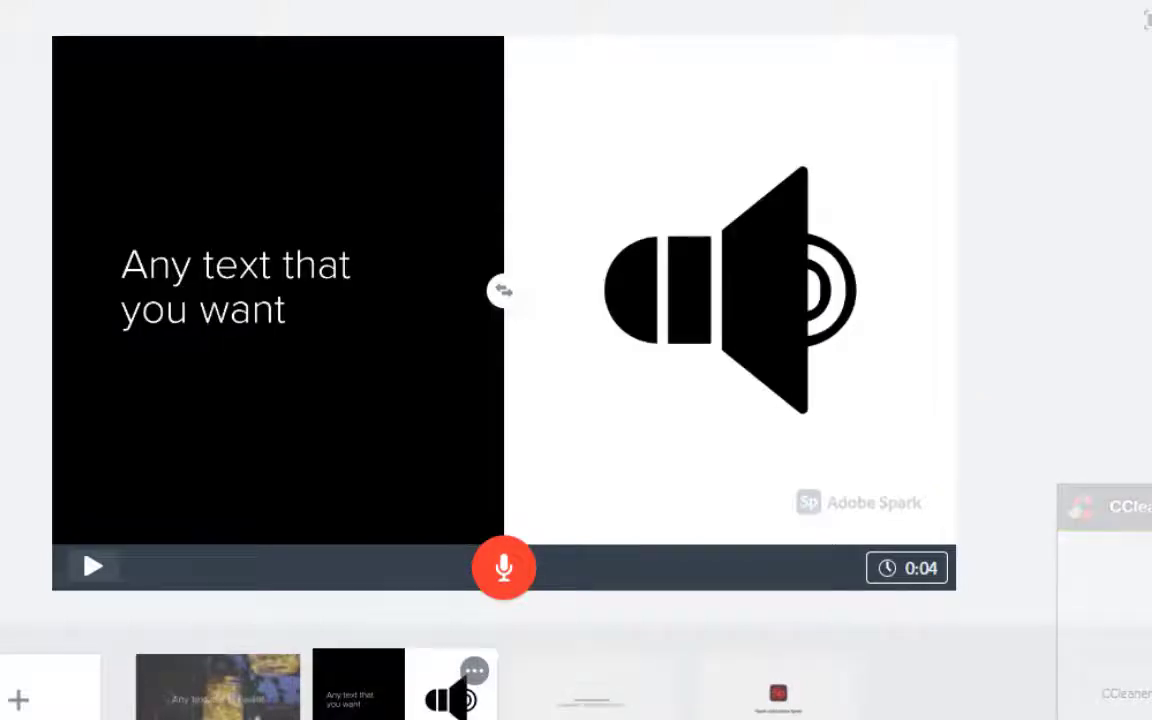
{"action": "left_click", "coordinate": [154, 501]}
{"action": "left_click", "coordinate": [219, 690]}
{"action": "left_click", "coordinate": [300, 275]}
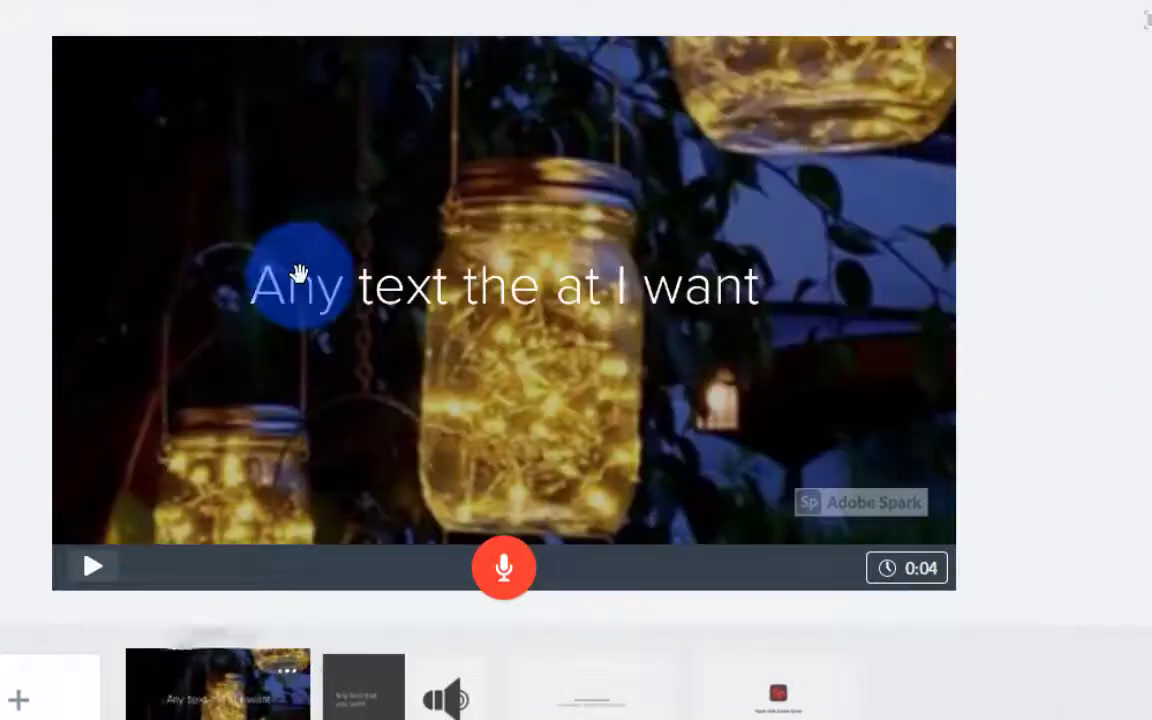
{"action": "left_click", "coordinate": [432, 652]}
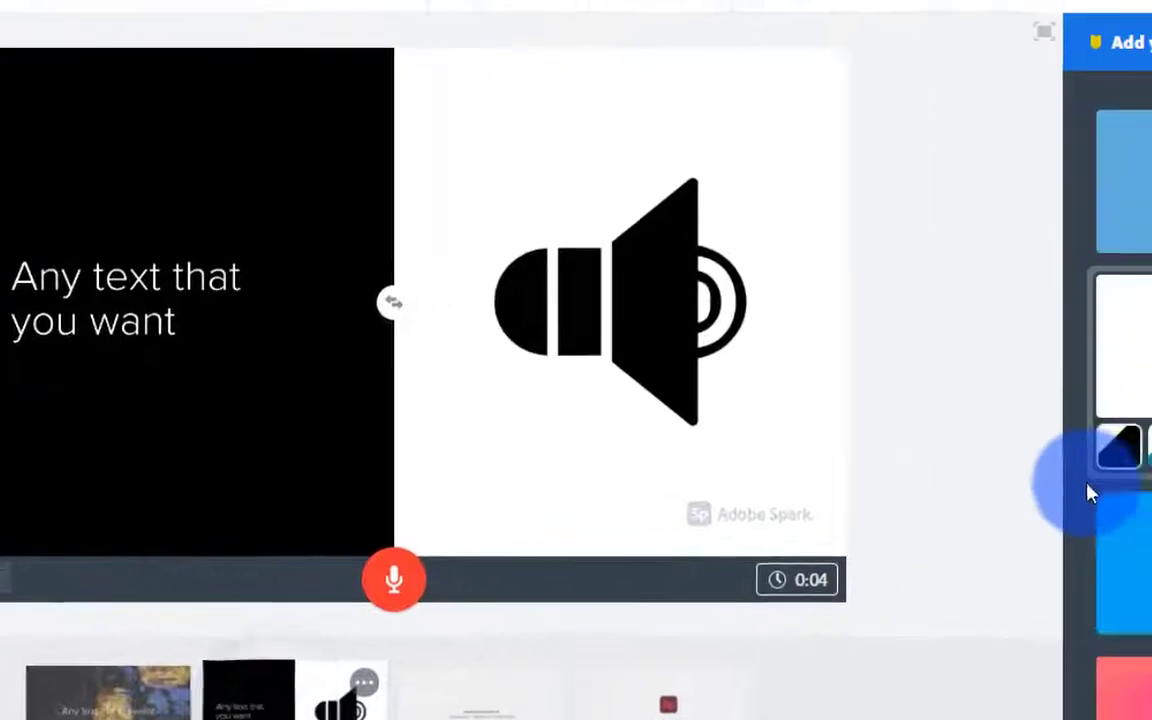
- Try the Focus theme on the video and set it back to the Tidal theme
{"action": "scroll", "coordinate": [1090, 493], "scroll_direction": "down", "scroll_amount": 3}
{"action": "left_click", "coordinate": [957, 548]}
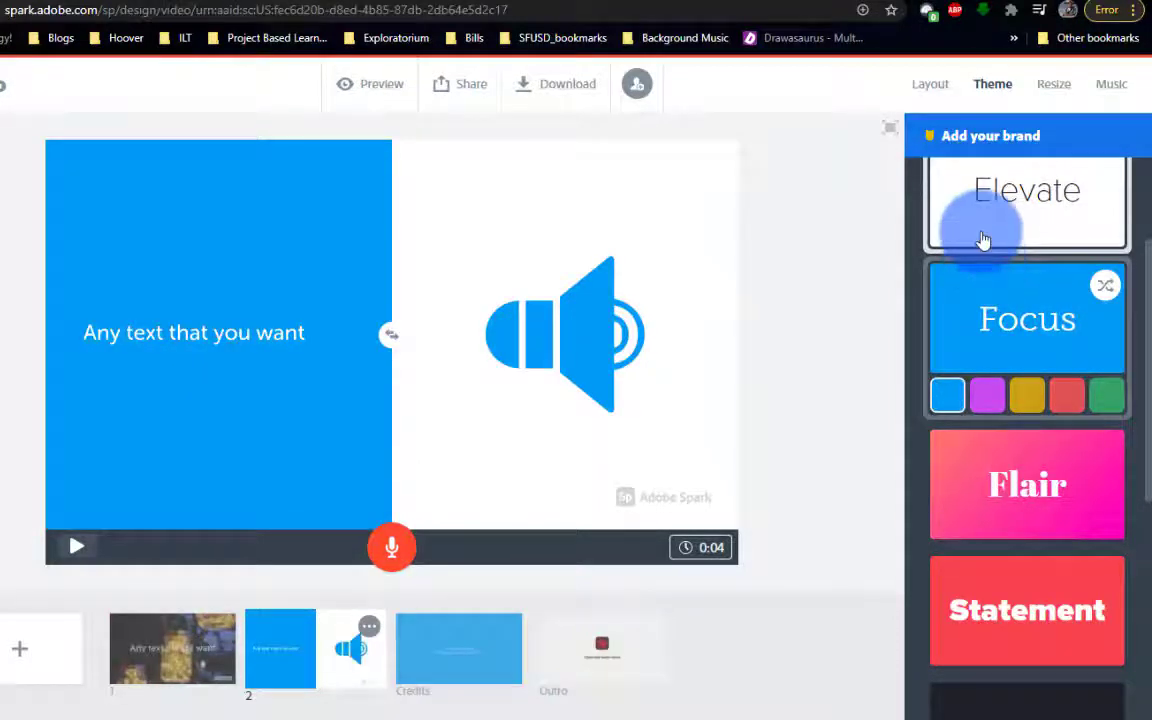
{"action": "scroll", "coordinate": [982, 240], "scroll_direction": "up", "scroll_amount": 2}
{"action": "left_click", "coordinate": [1022, 242]}
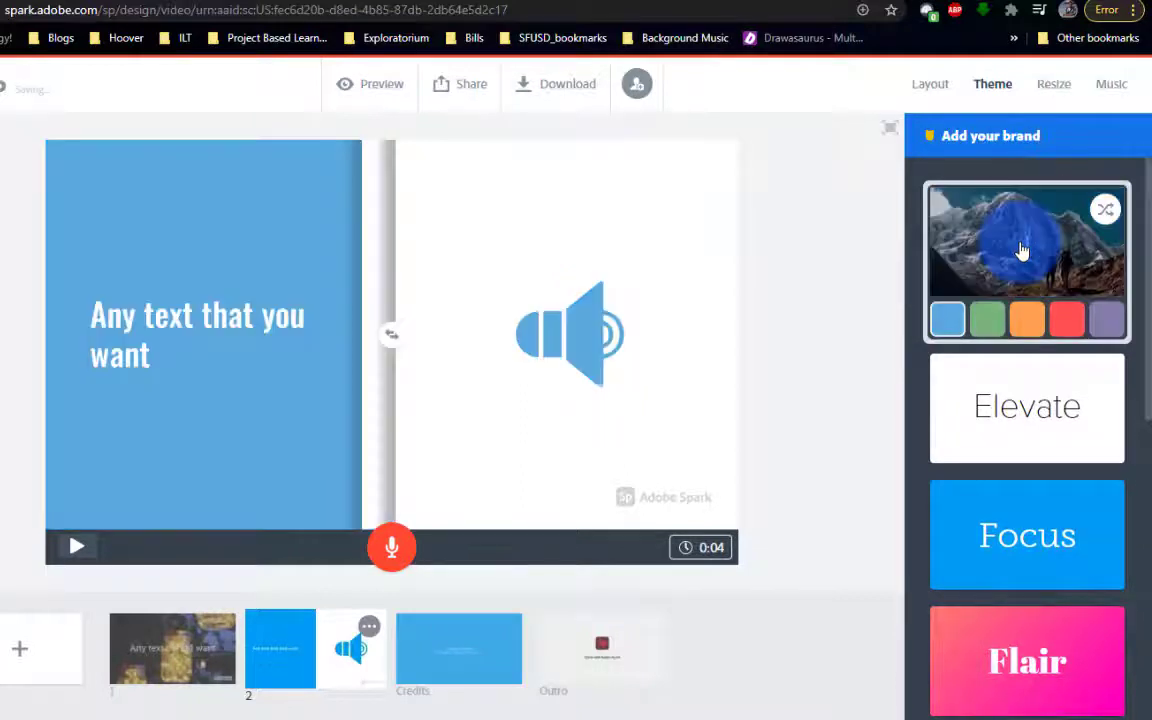
- Set the background music to the Rousing track Building Tall and lower the music volume slightly
{"action": "left_click", "coordinate": [1056, 86]}
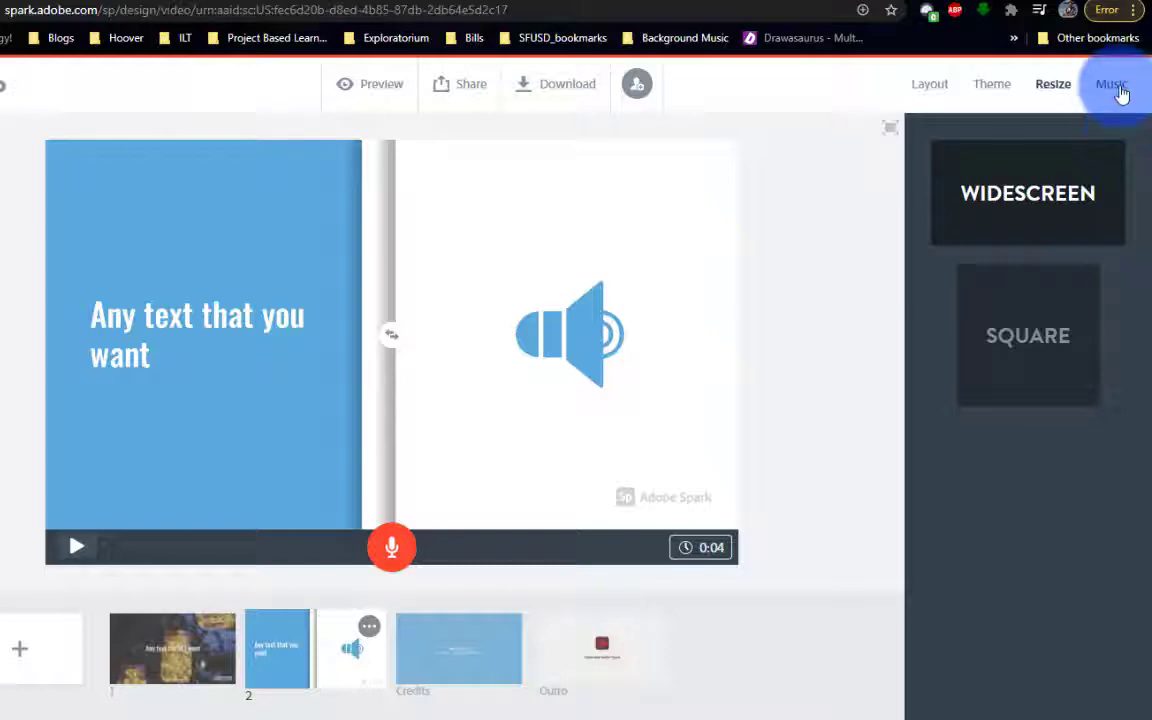
{"action": "left_click", "coordinate": [1112, 86]}
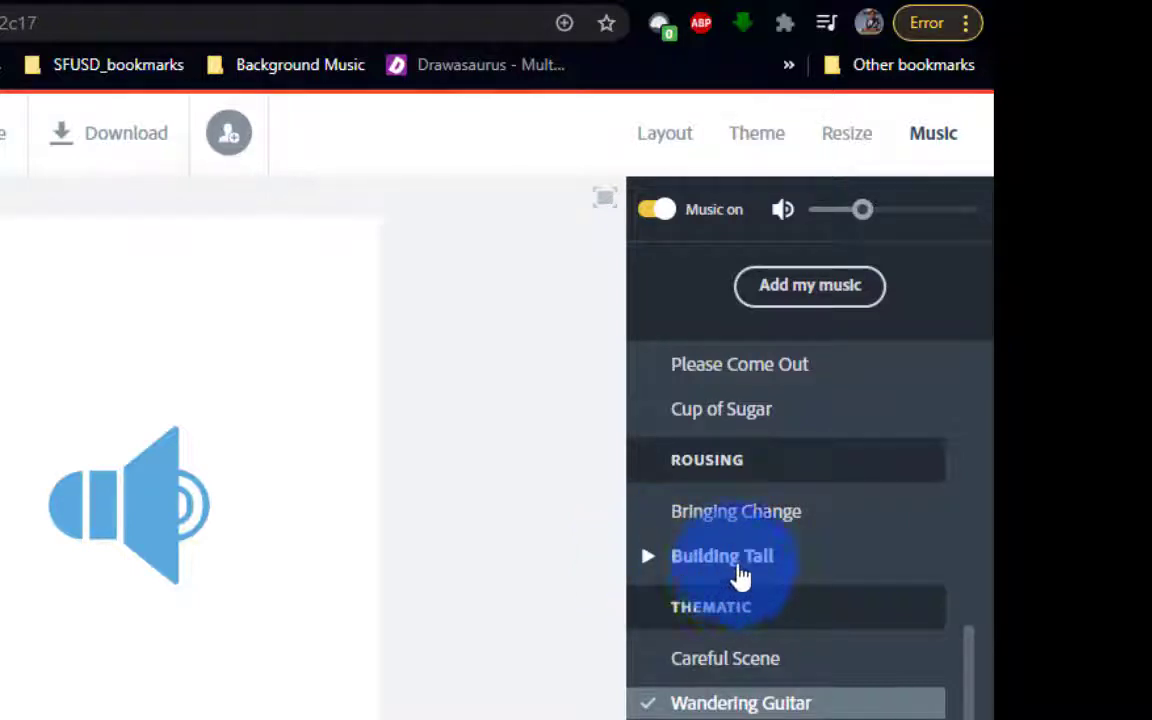
{"action": "left_click", "coordinate": [738, 577]}
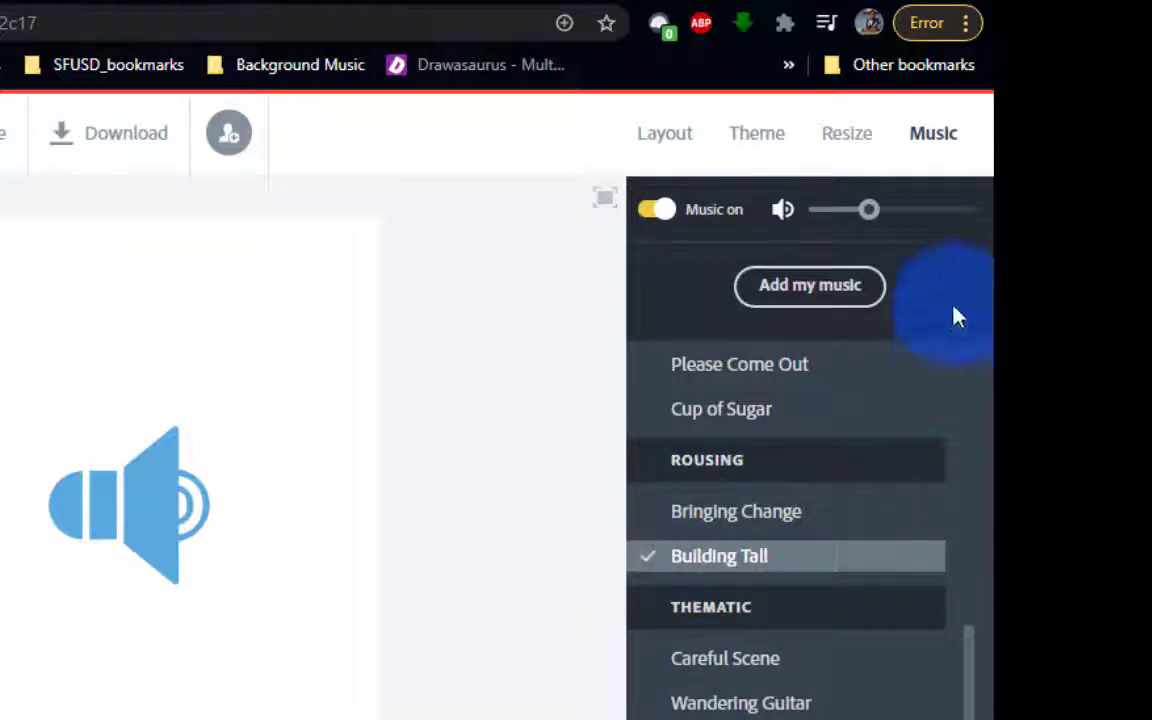
{"action": "left_click_drag", "start_coordinate": [876, 219], "coordinate": [840, 212]}
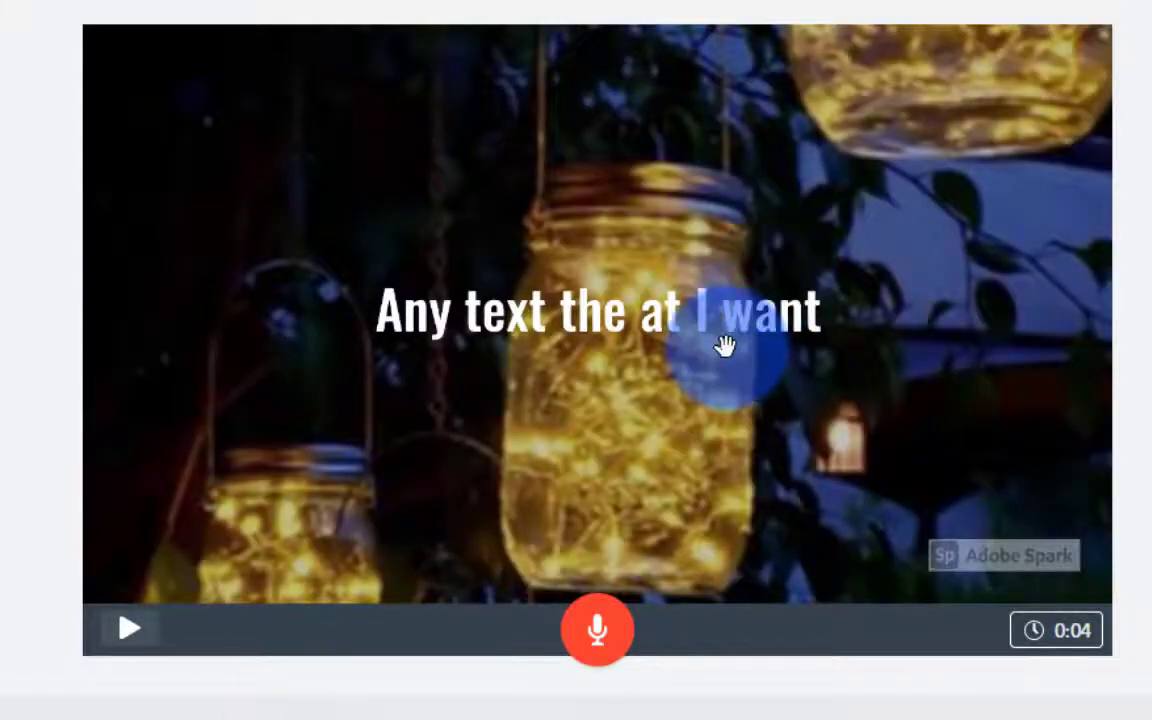
- Correct the first slide's text to read "Any text that I want"
{"action": "left_click", "coordinate": [652, 318]}
{"action": "left_click", "coordinate": [658, 320]}
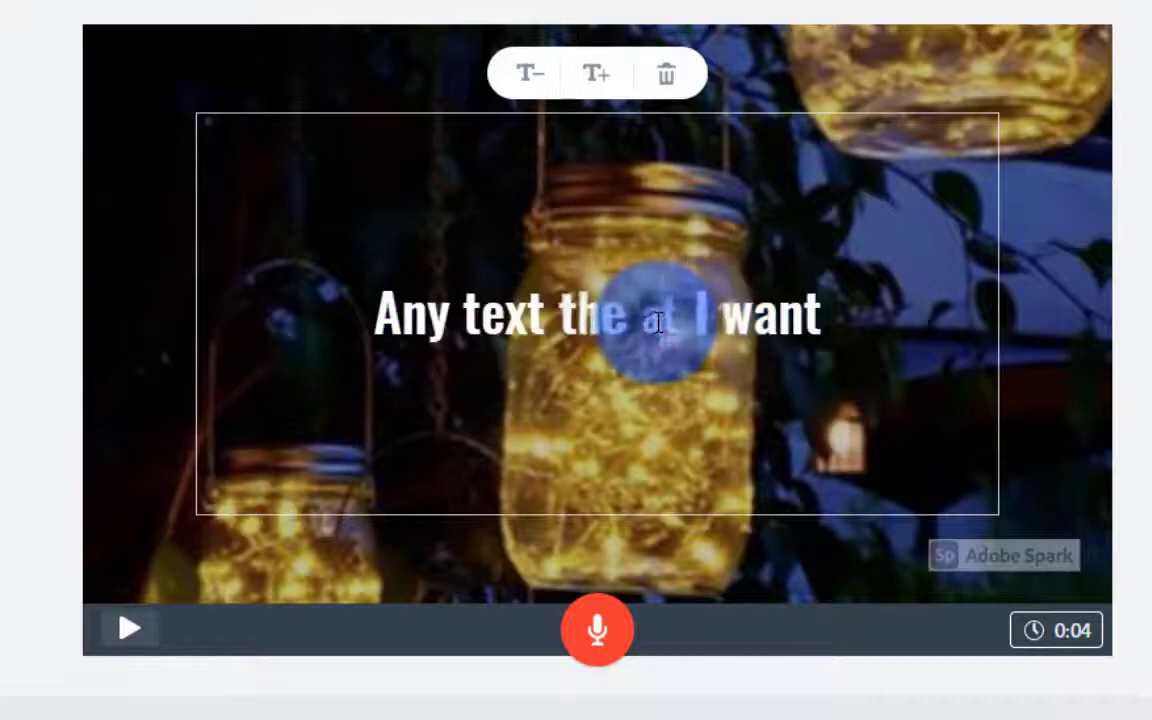
{"action": "key", "text": "BackSpace"}
{"action": "key", "text": "BackSpace"}
{"action": "key", "text": "BackSpace"}
{"action": "type", "text": "at"}
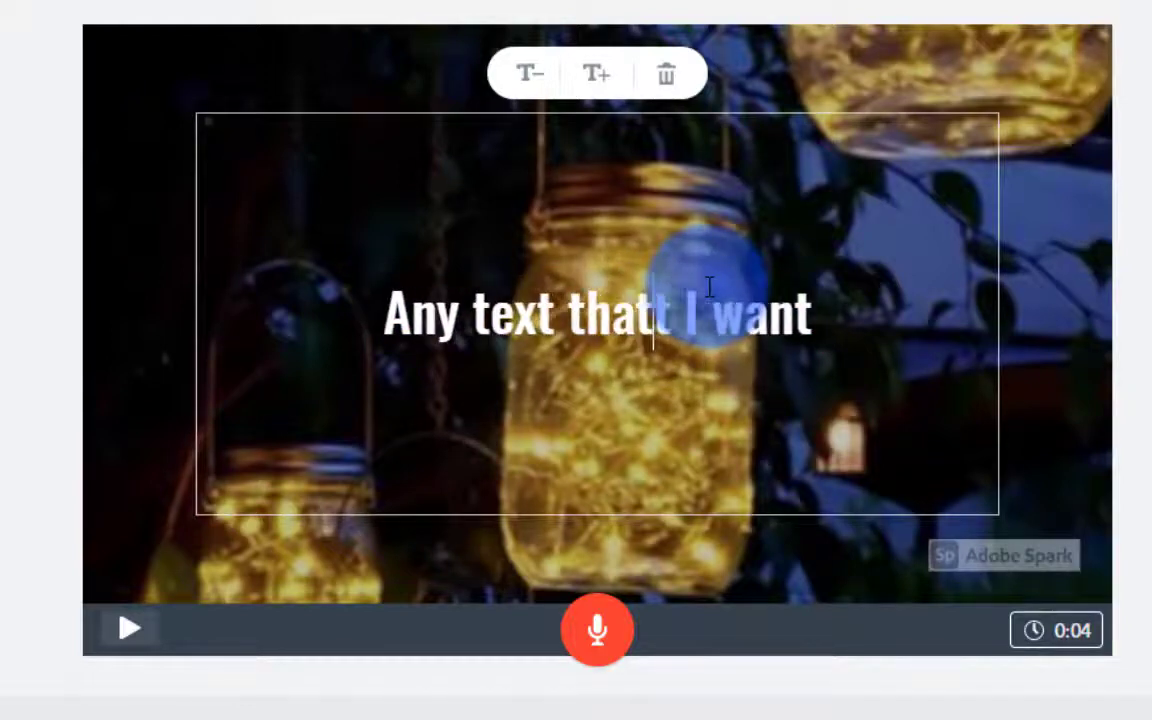
{"action": "key", "text": "BackSpace"}
{"action": "left_click", "coordinate": [755, 650]}
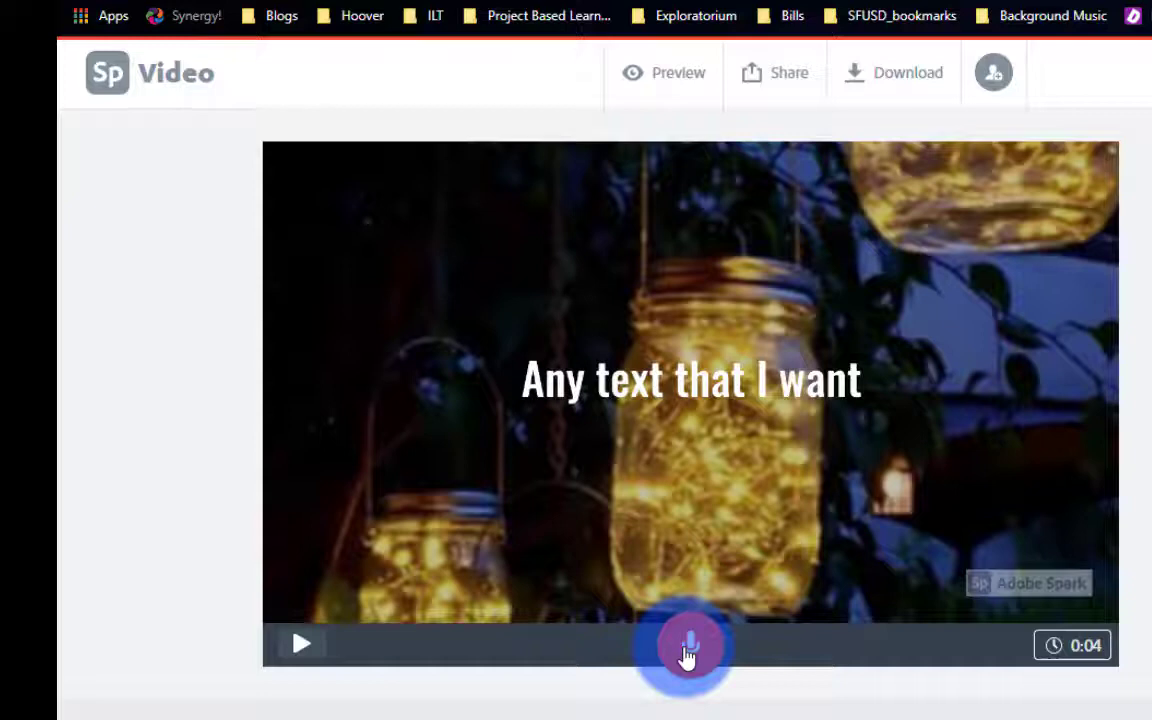
- Allow the site to use the microphone and record a narration of about 10 seconds on the first slide
{"action": "left_click", "coordinate": [688, 650]}
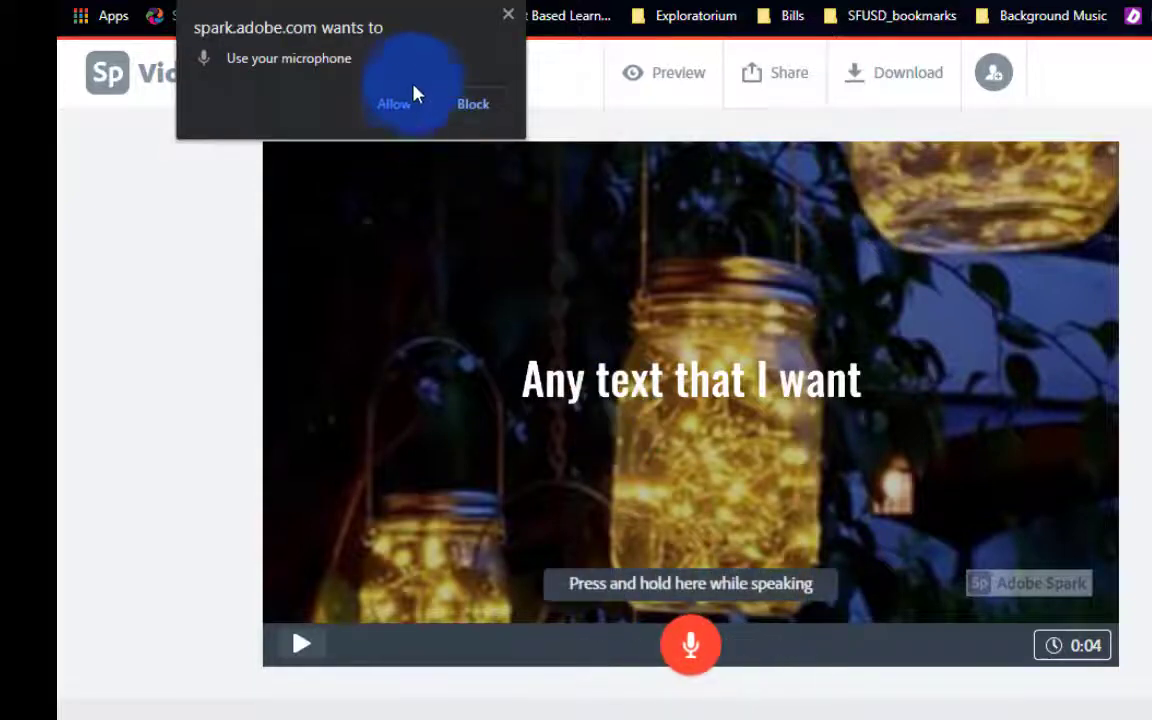
{"action": "left_click", "coordinate": [412, 108]}
{"action": "left_click", "coordinate": [690, 645]}
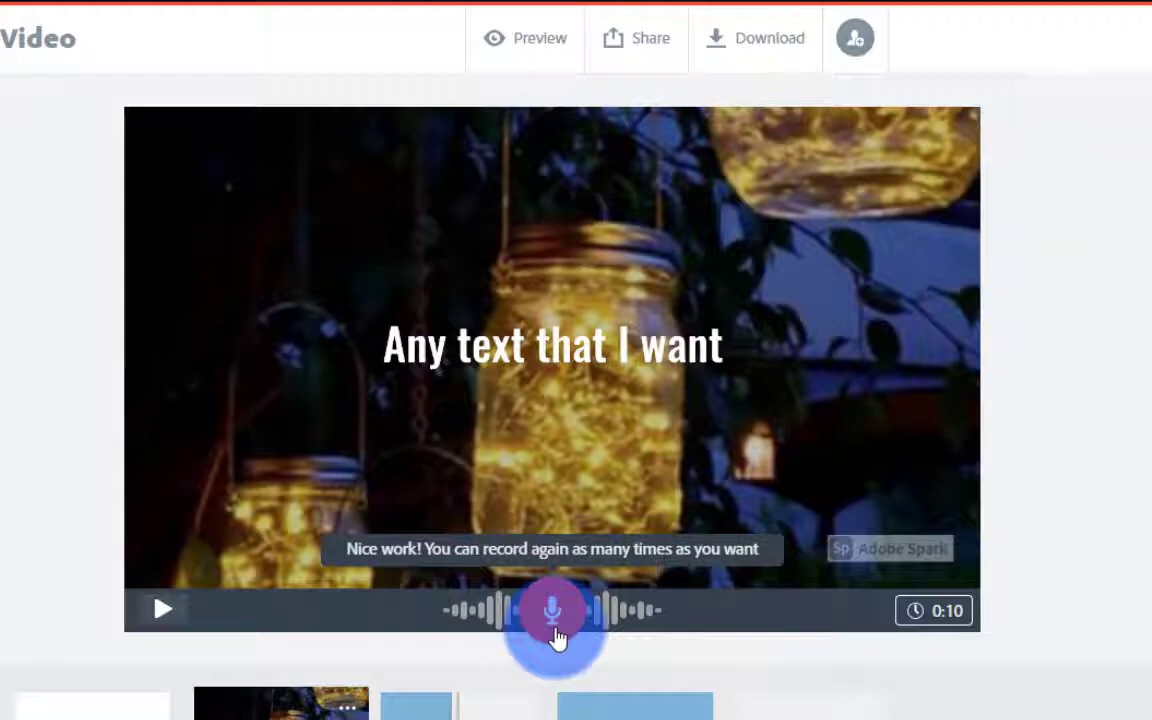
- Play back part of the first slide's narration, stop it, and remove the narration from the slide
{"action": "left_click_drag", "start_coordinate": [557, 637], "coordinate": [166, 618]}
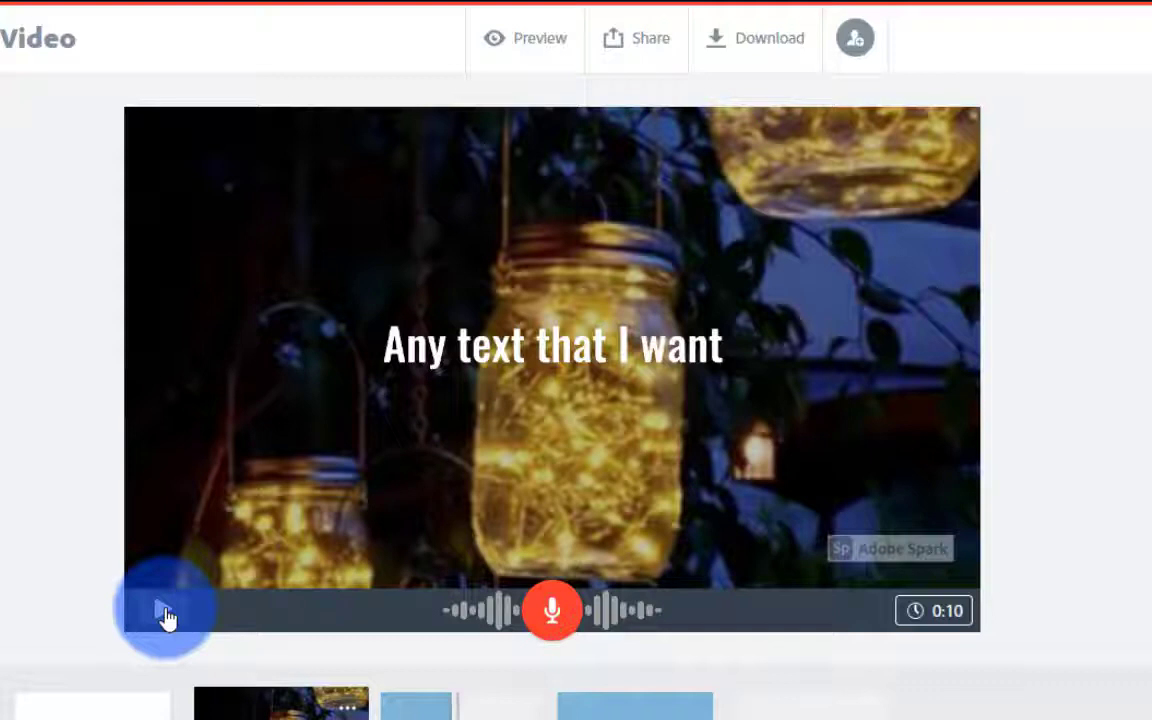
{"action": "left_click", "coordinate": [166, 618]}
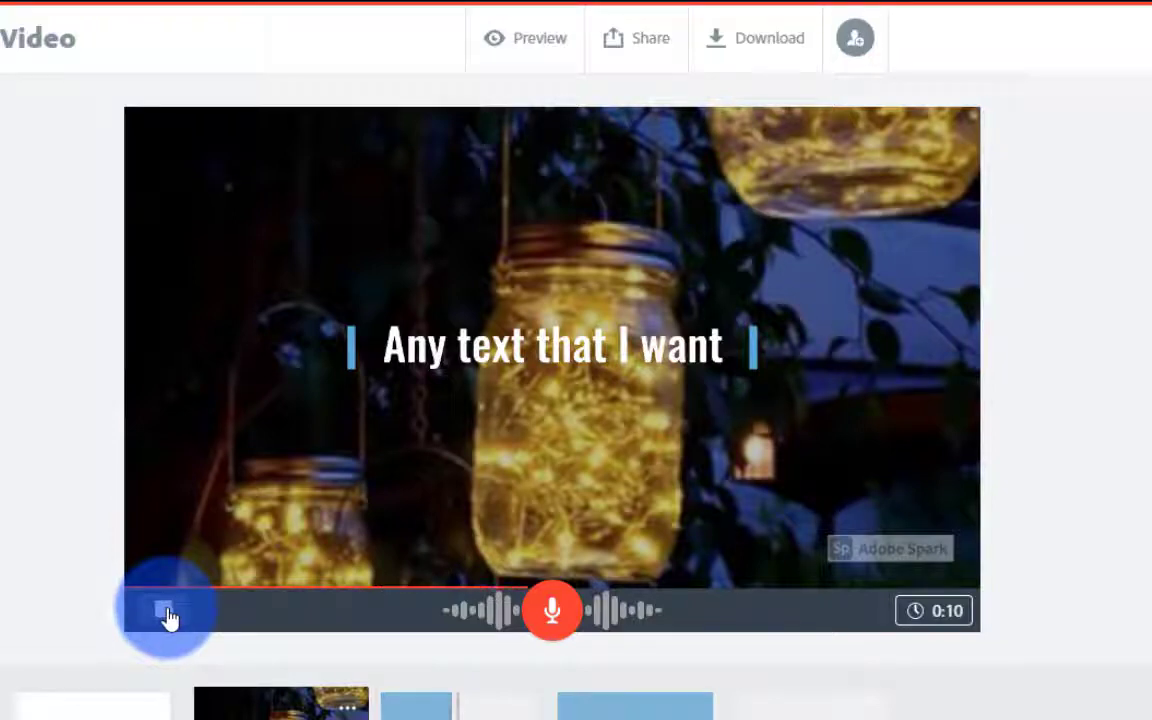
{"action": "left_click", "coordinate": [166, 614]}
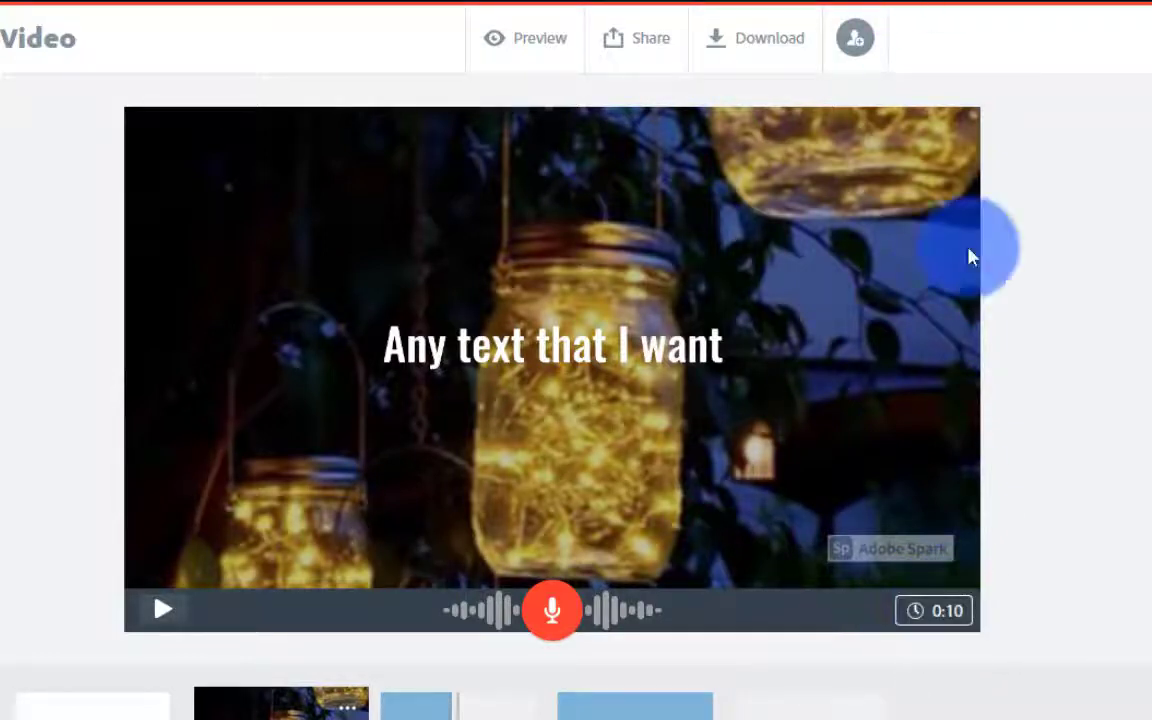
{"action": "left_click", "coordinate": [946, 632]}
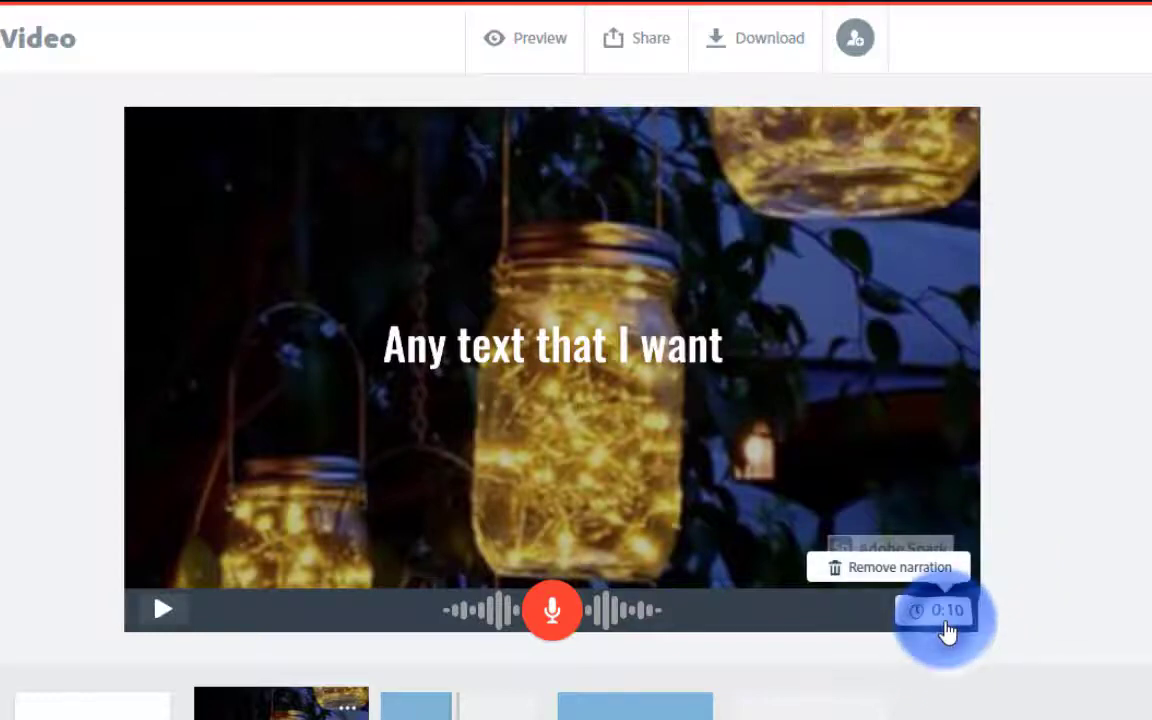
{"action": "left_click", "coordinate": [890, 572]}
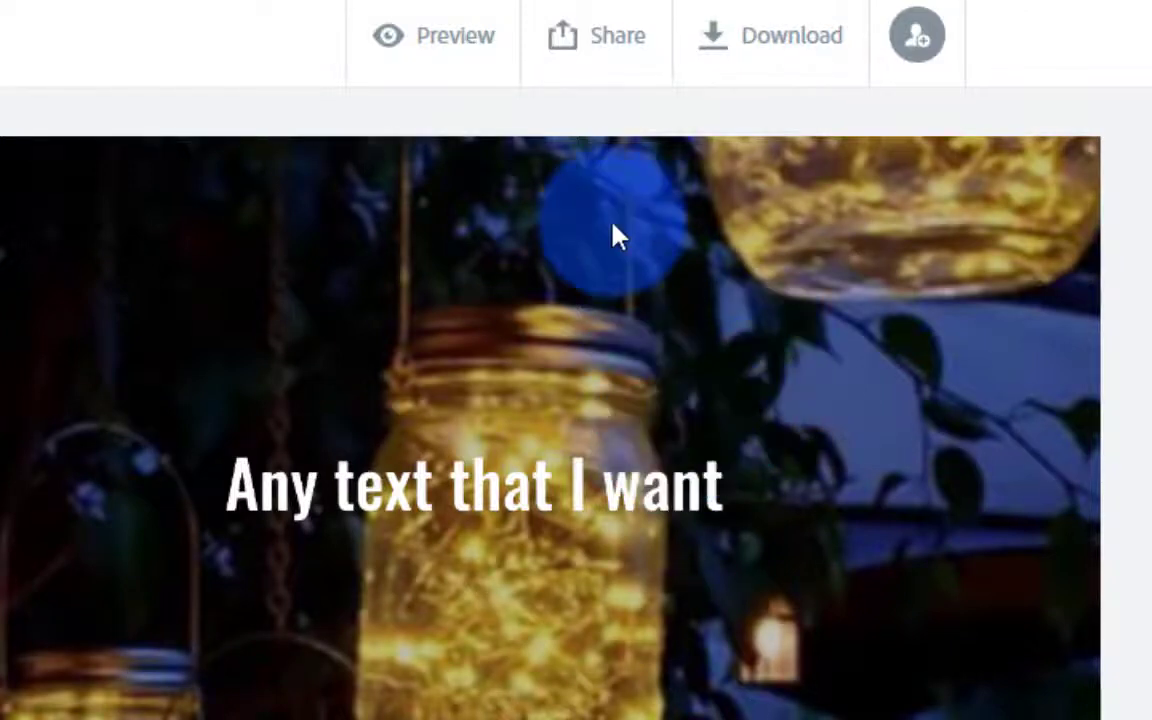
- Publish the video under the title "Save Point: Jedi Initiation" without a category and create its shareable link
{"action": "left_click", "coordinate": [622, 40]}
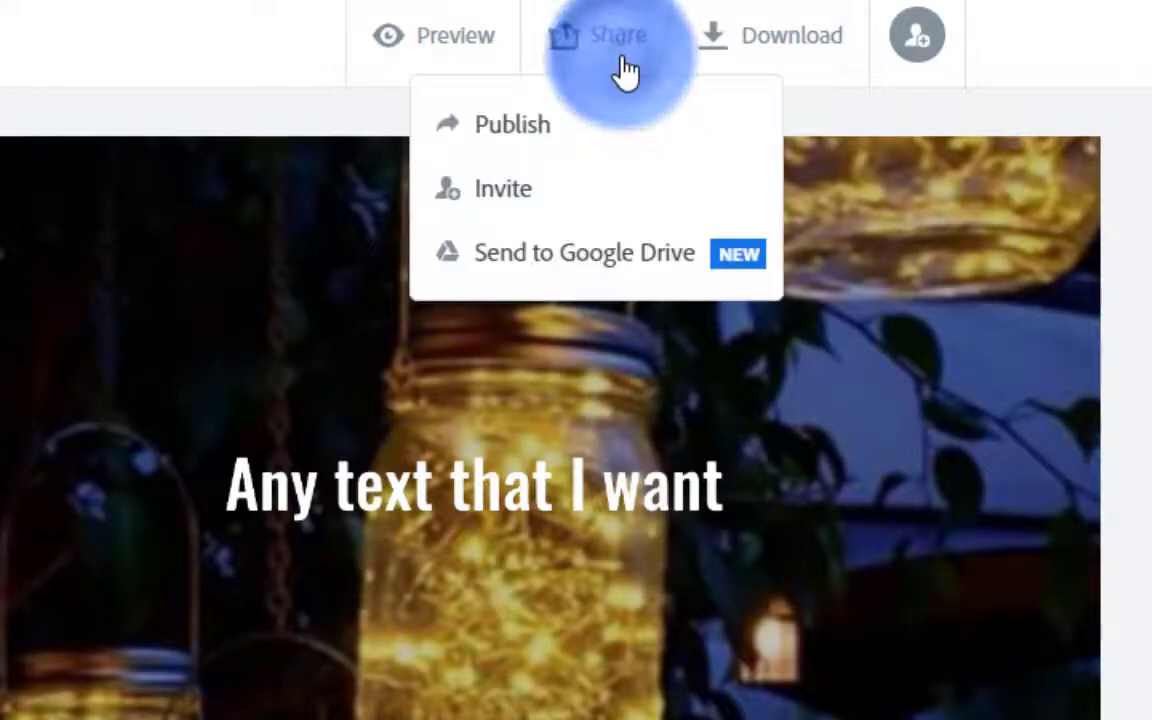
{"action": "left_click", "coordinate": [557, 146]}
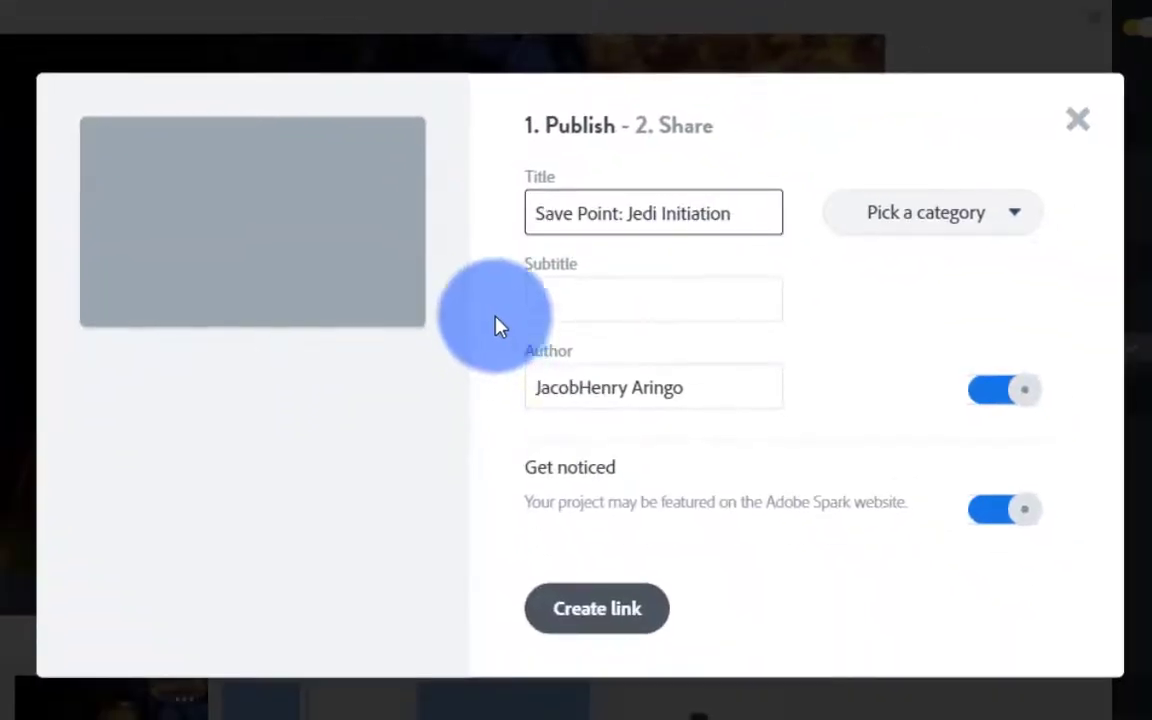
{"action": "left_click", "coordinate": [530, 214]}
{"action": "left_click_drag", "start_coordinate": [530, 214], "coordinate": [752, 215]}
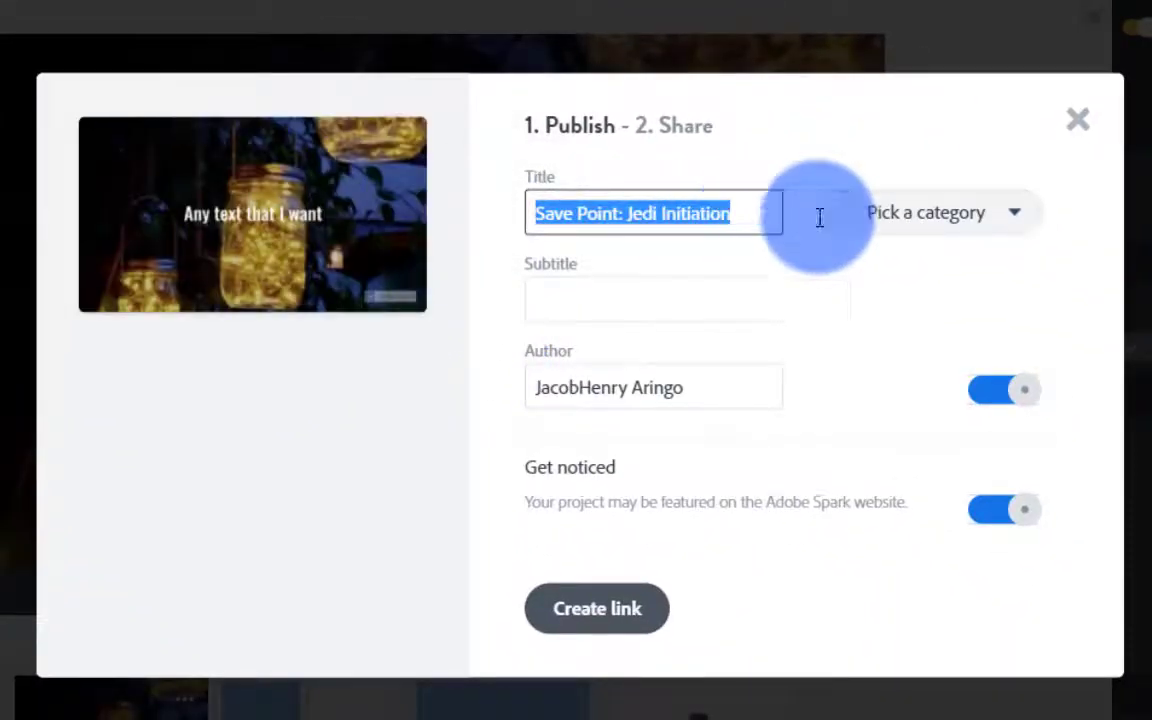
{"action": "left_click", "coordinate": [931, 222]}
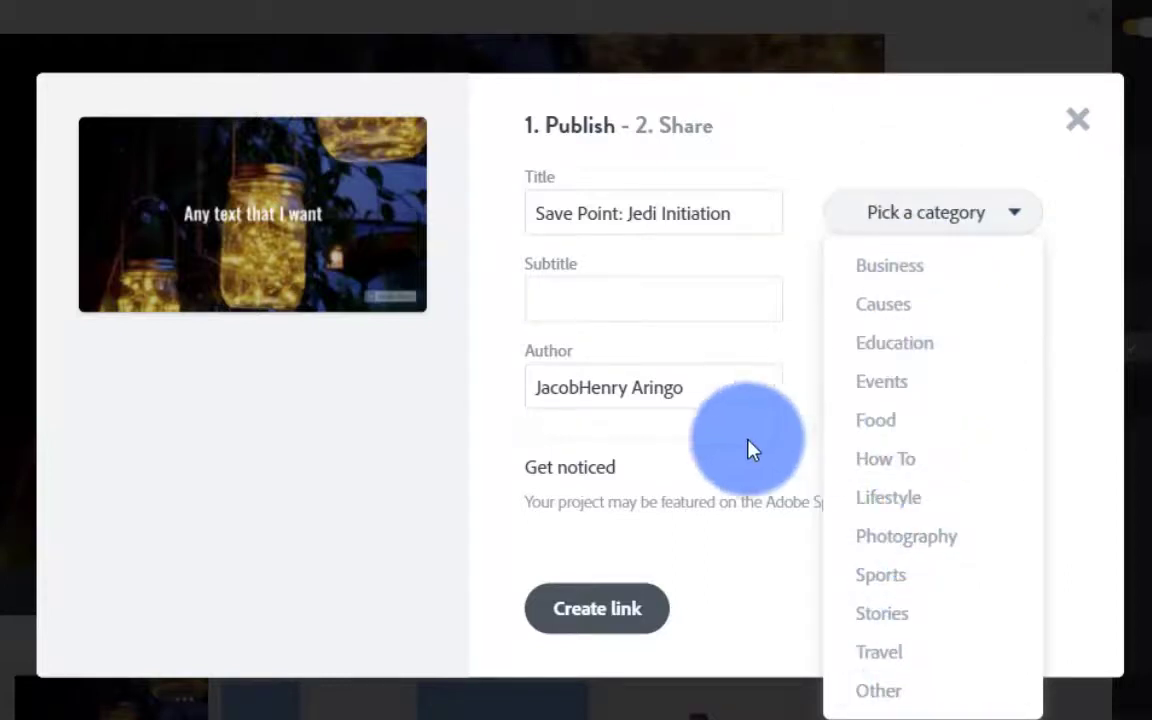
{"action": "left_click", "coordinate": [753, 401]}
{"action": "left_click_drag", "start_coordinate": [753, 401], "coordinate": [528, 434]}
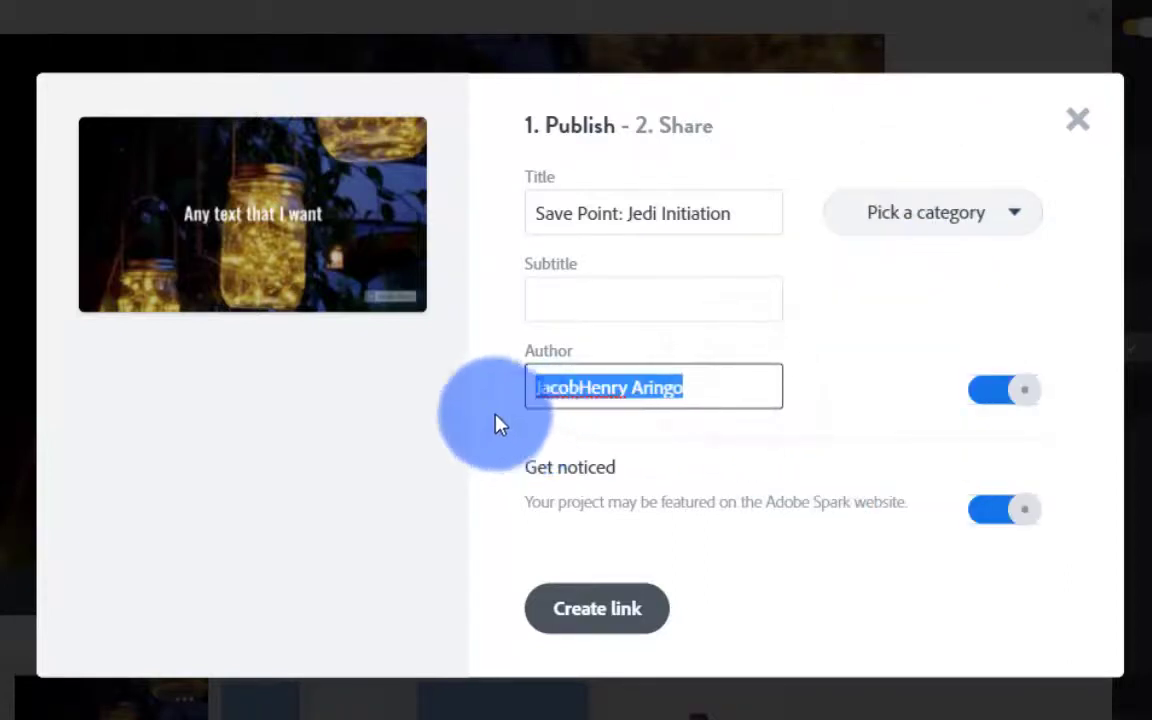
{"action": "left_click", "coordinate": [589, 630]}
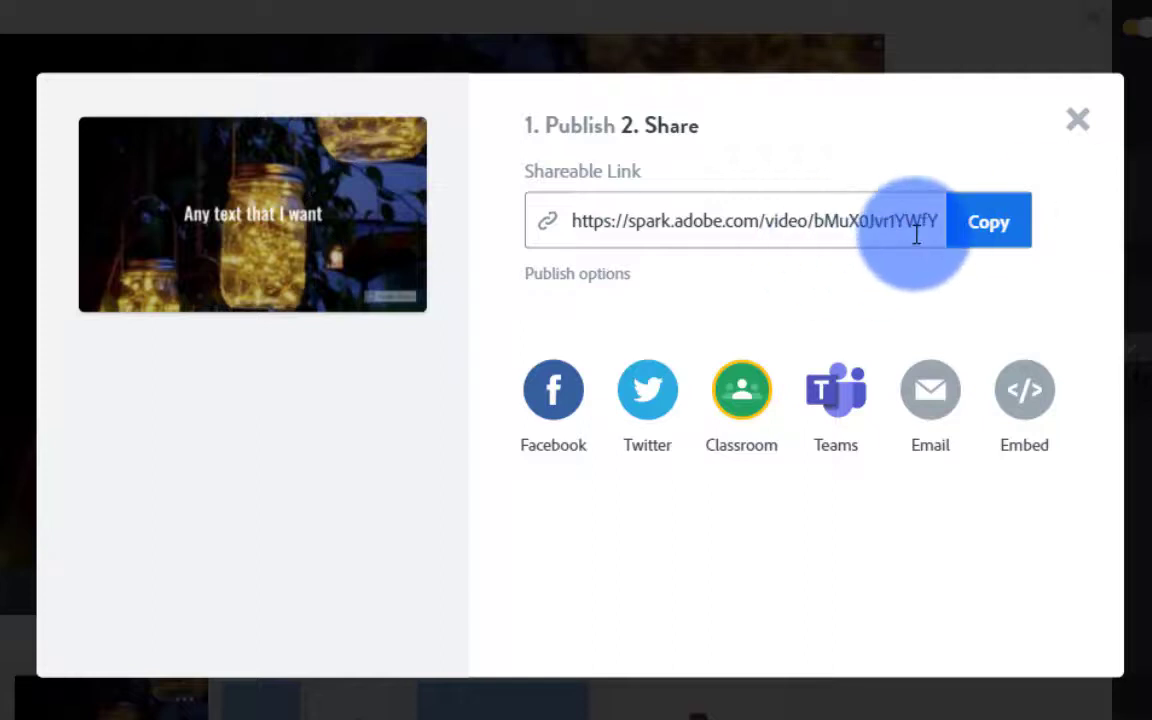
- Copy the published video's shareable link and open the Moodle assignment's existing submission for editing
{"action": "left_click", "coordinate": [996, 240]}
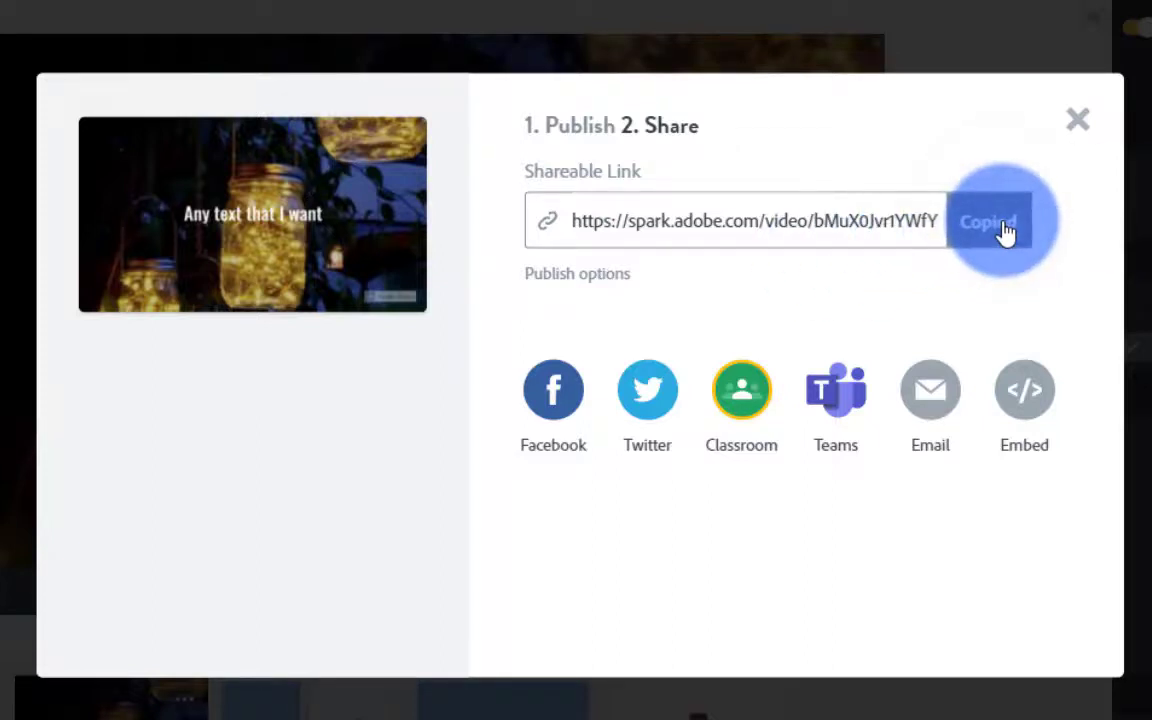
{"action": "left_click_drag", "start_coordinate": [581, 221], "coordinate": [980, 221]}
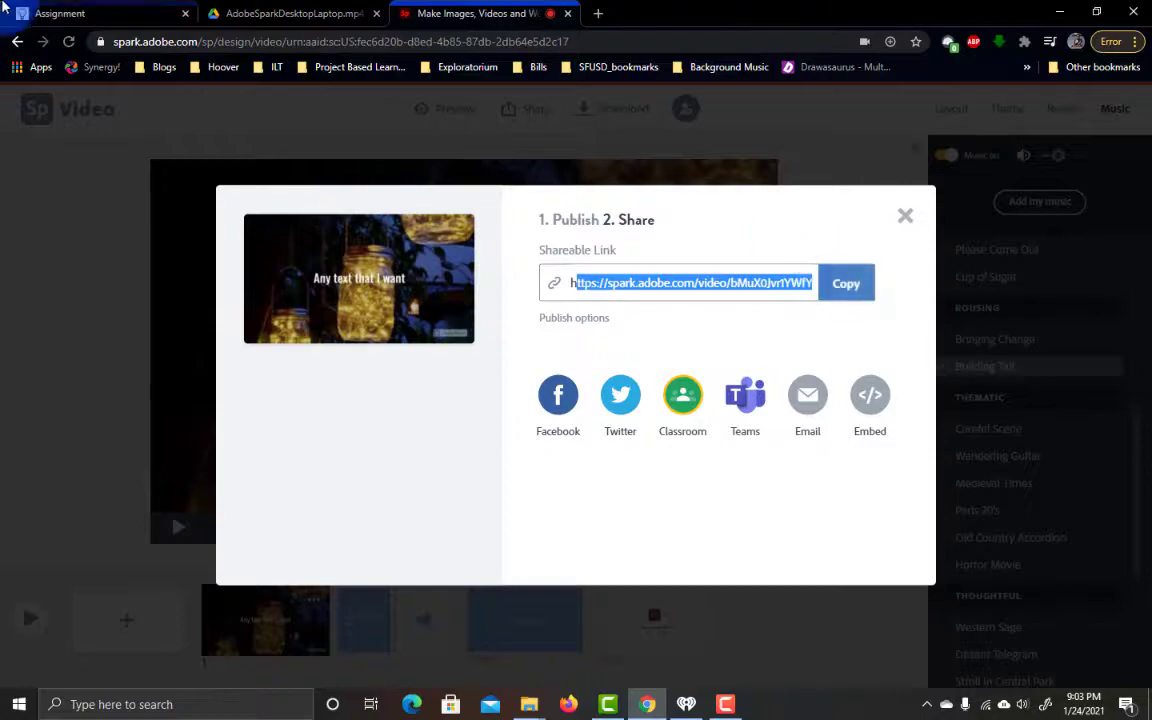
{"action": "left_click", "coordinate": [60, 13]}
{"action": "scroll", "coordinate": [818, 309], "scroll_direction": "down", "scroll_amount": 15}
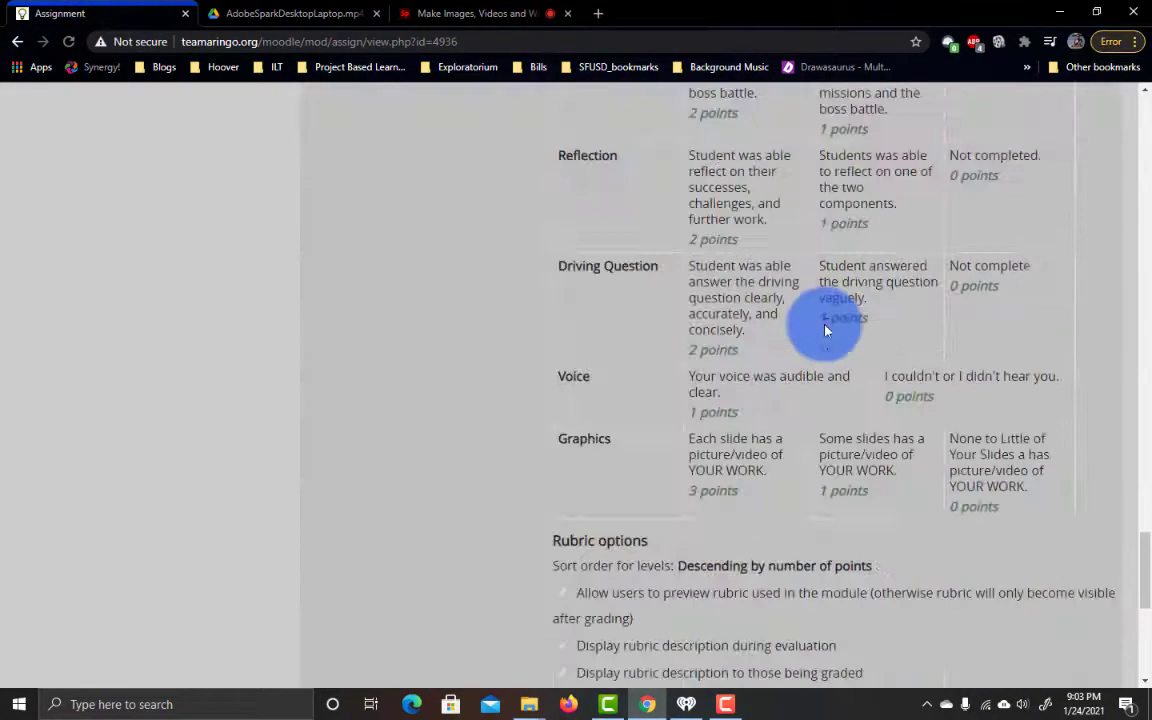
{"action": "scroll", "coordinate": [828, 332], "scroll_direction": "down", "scroll_amount": 5}
{"action": "left_click", "coordinate": [751, 419]}
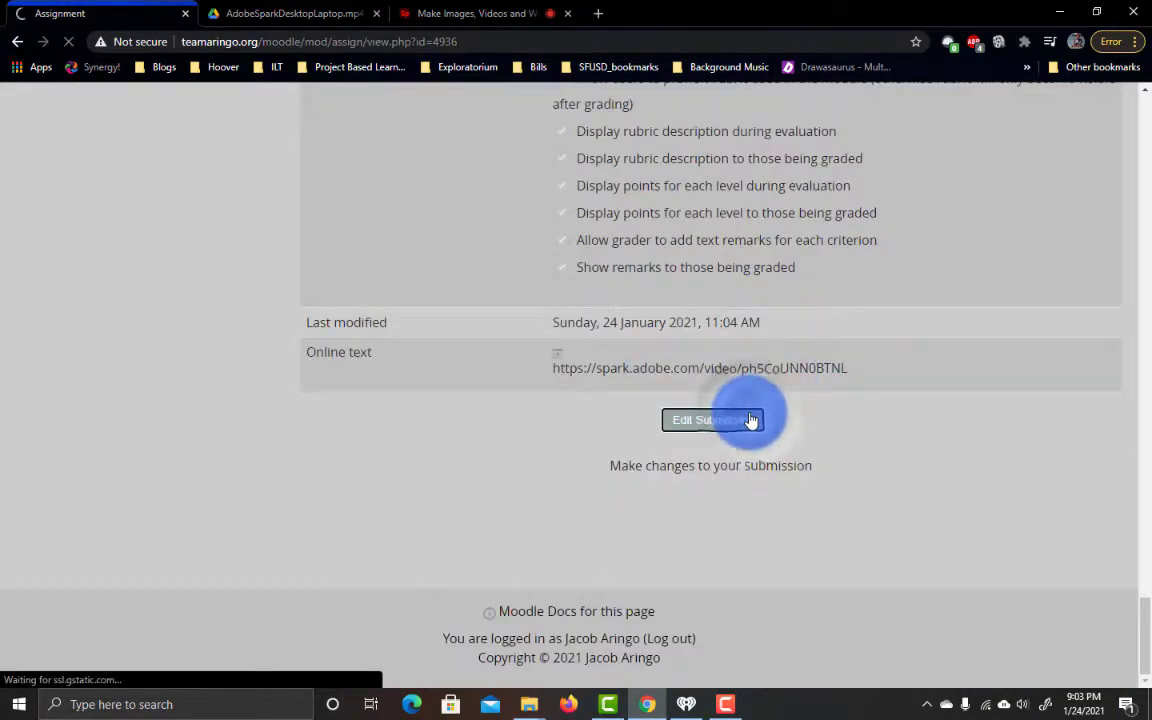
{"action": "scroll", "coordinate": [764, 432], "scroll_direction": "down", "scroll_amount": 20}
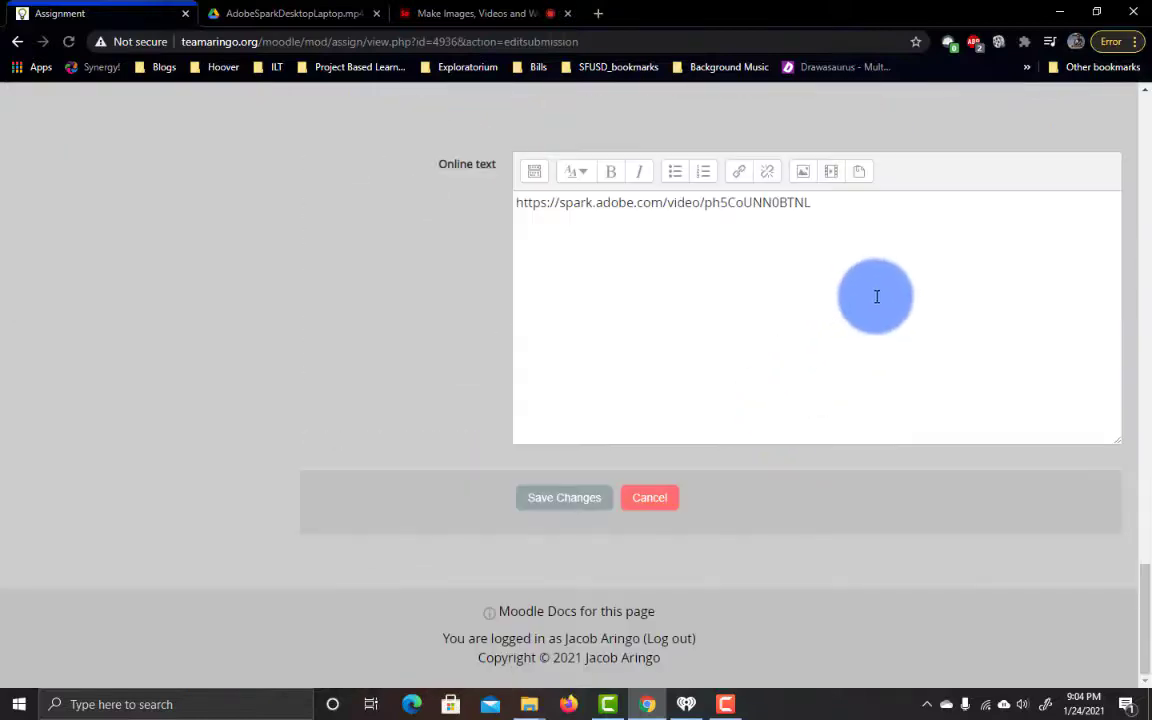
{"action": "left_click", "coordinate": [876, 296]}
{"action": "key", "text": "ctrl+a"}
{"action": "key", "text": "ctrl+v"}
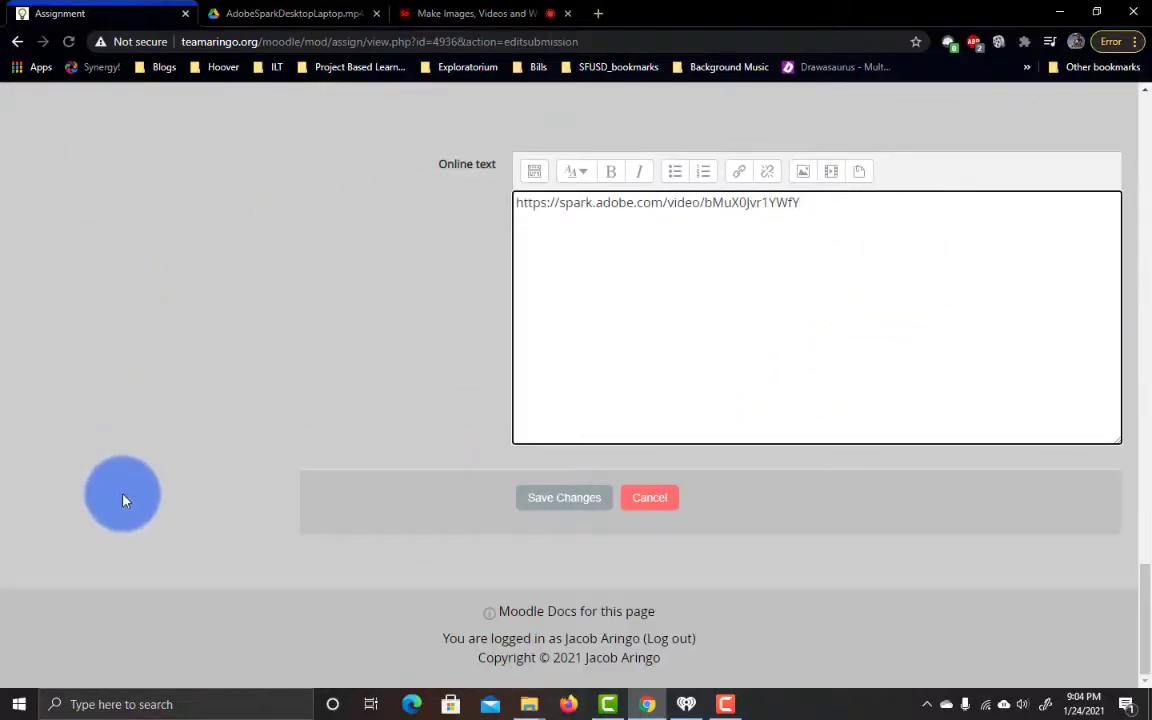